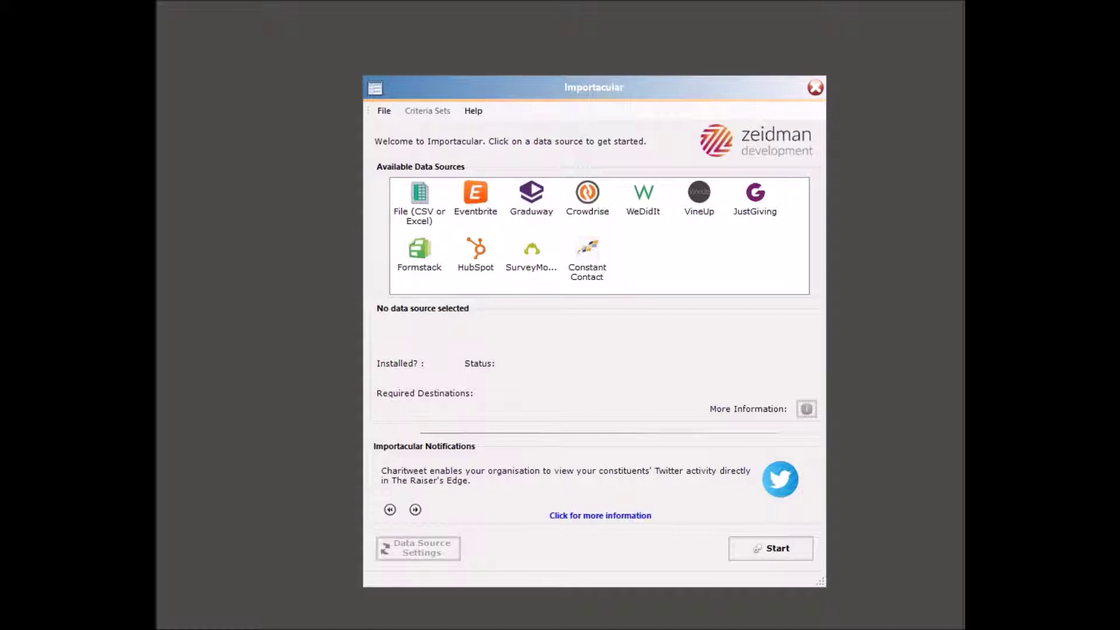
Step: Start an import from the Eventbrite data source and accept its existing connection
click(476, 202)
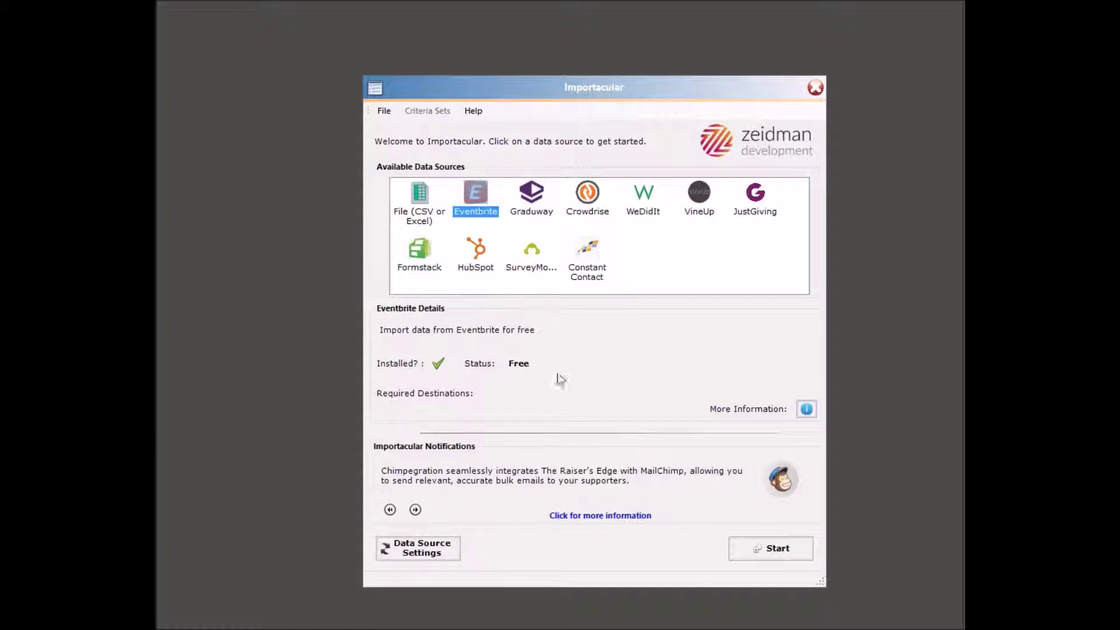
click(770, 551)
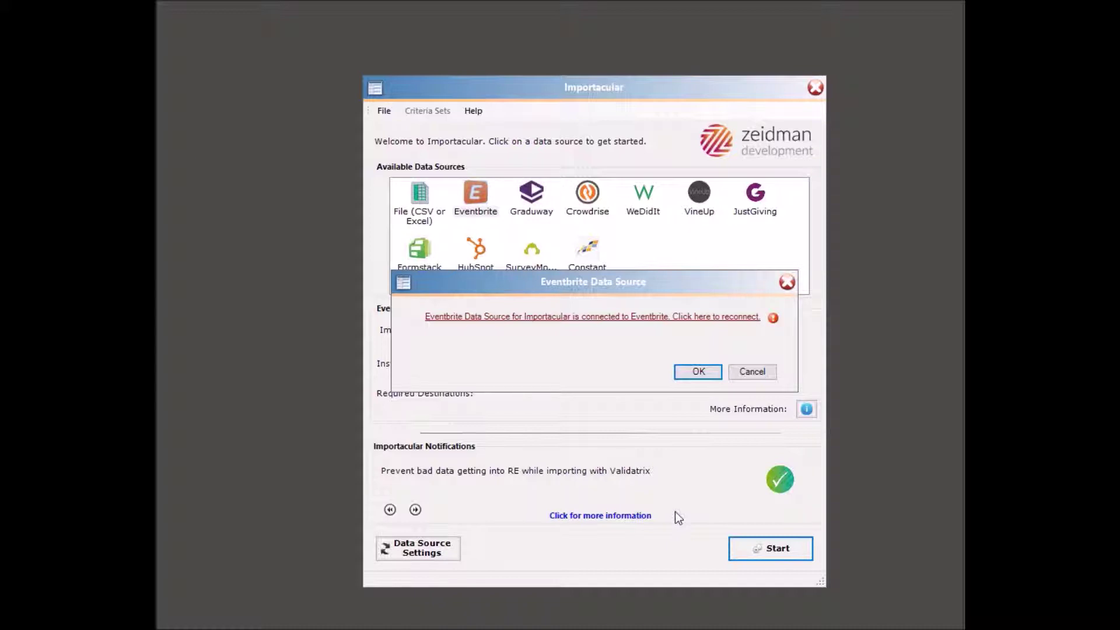
click(696, 371)
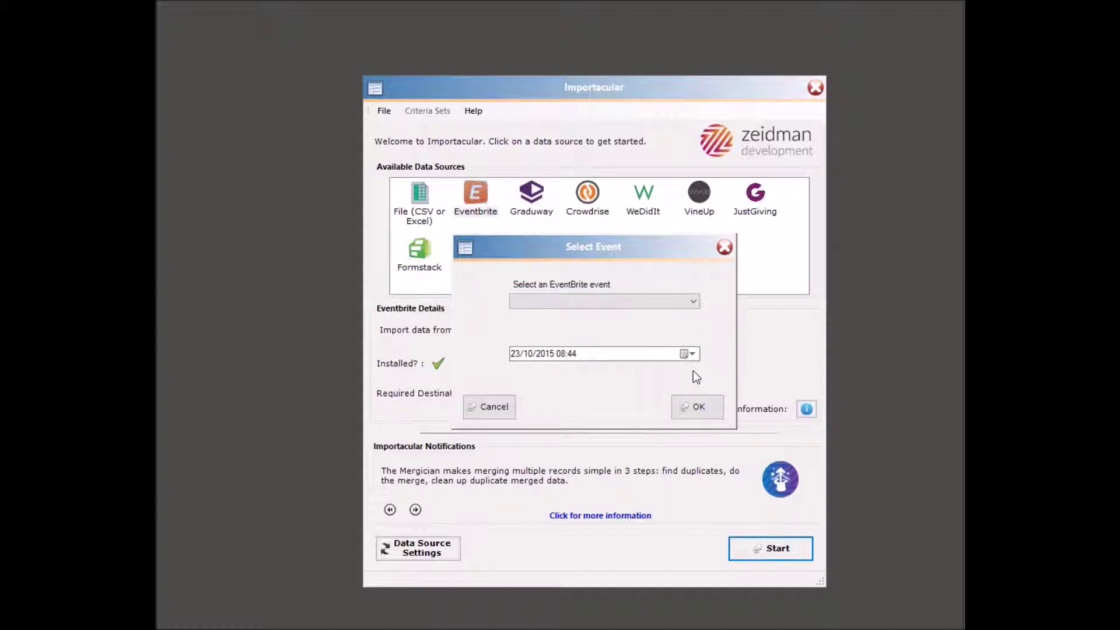
Step: Select the Importacular Demo event, set its last processed date to 23/10/2014, and confirm the event selection
click(691, 303)
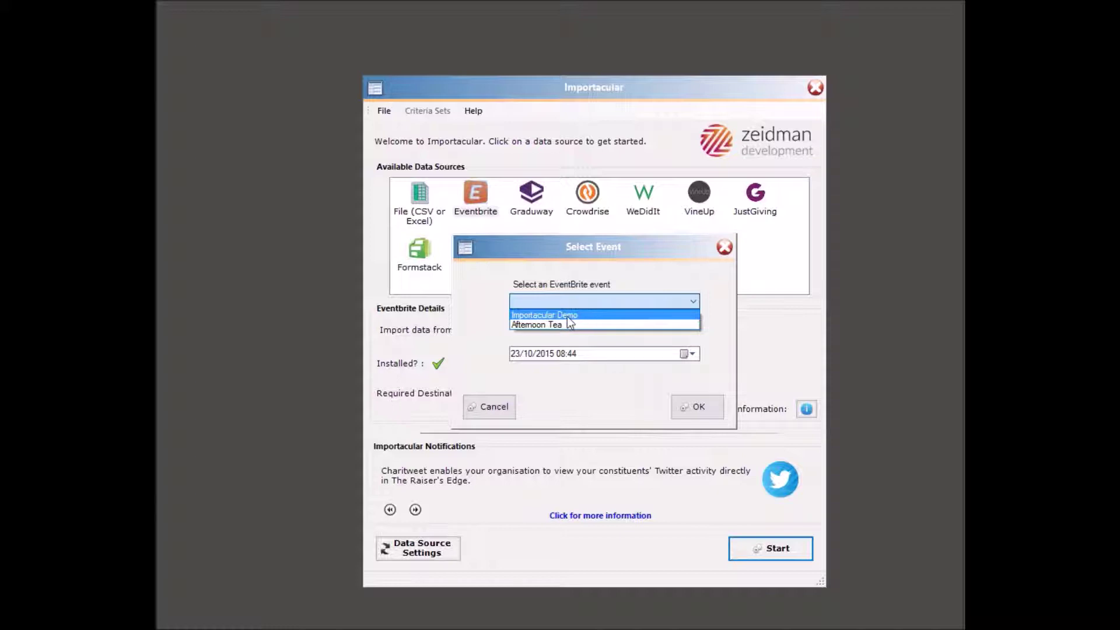
click(577, 315)
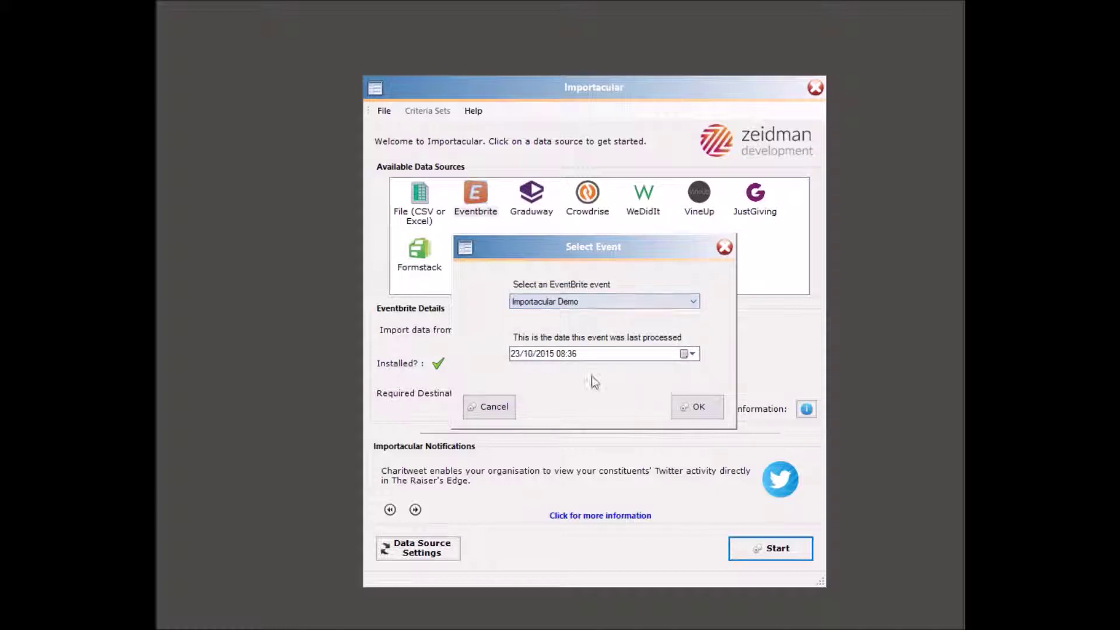
click(548, 353)
text(201)
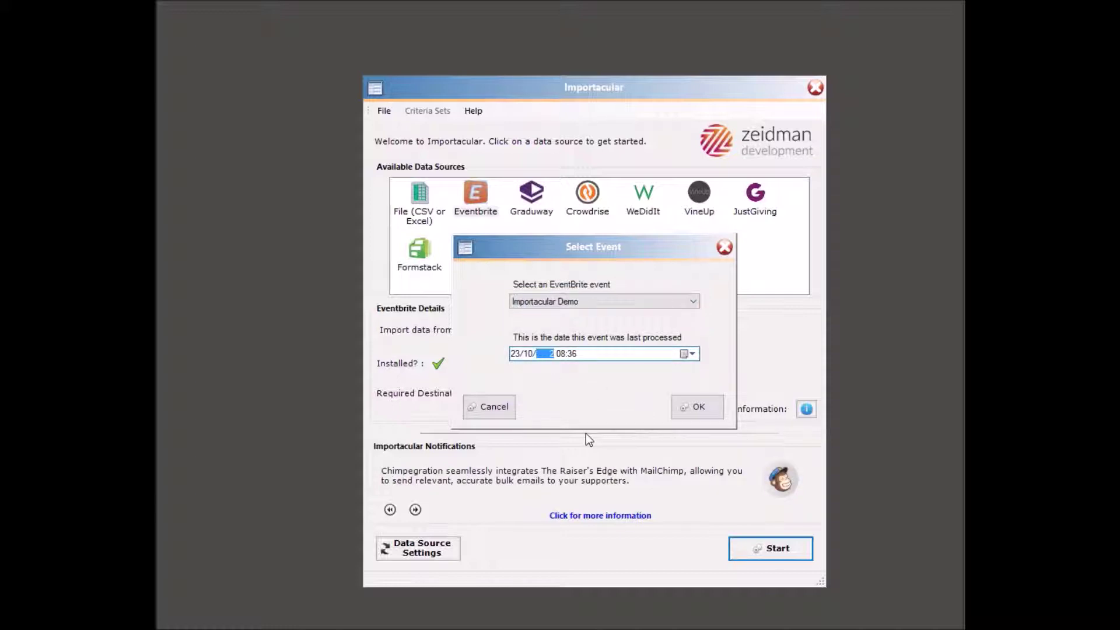
text(4)
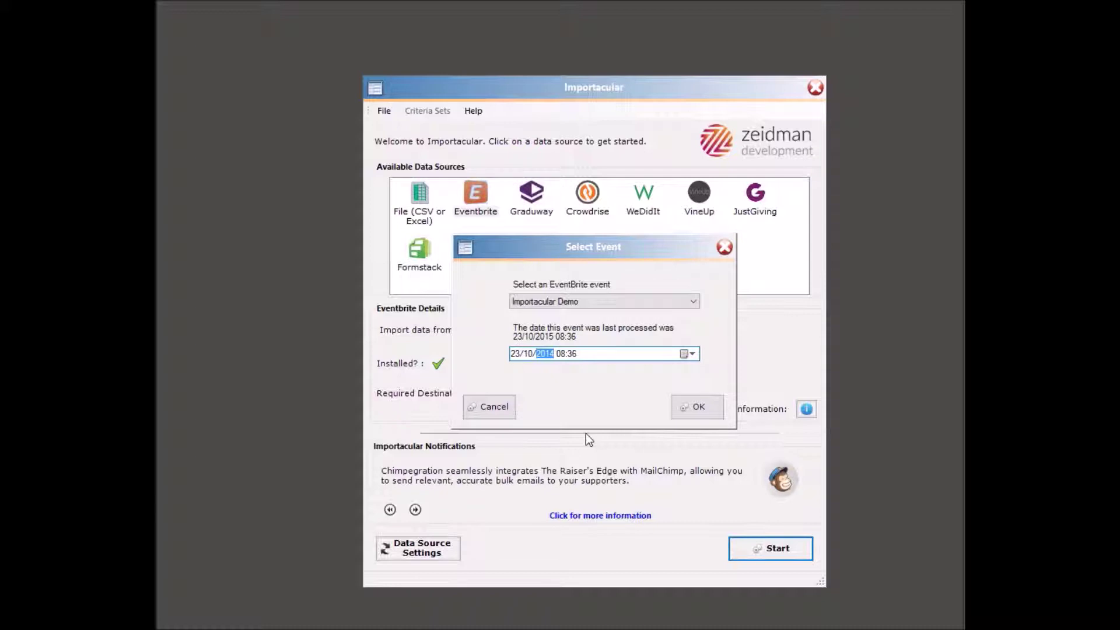
click(690, 405)
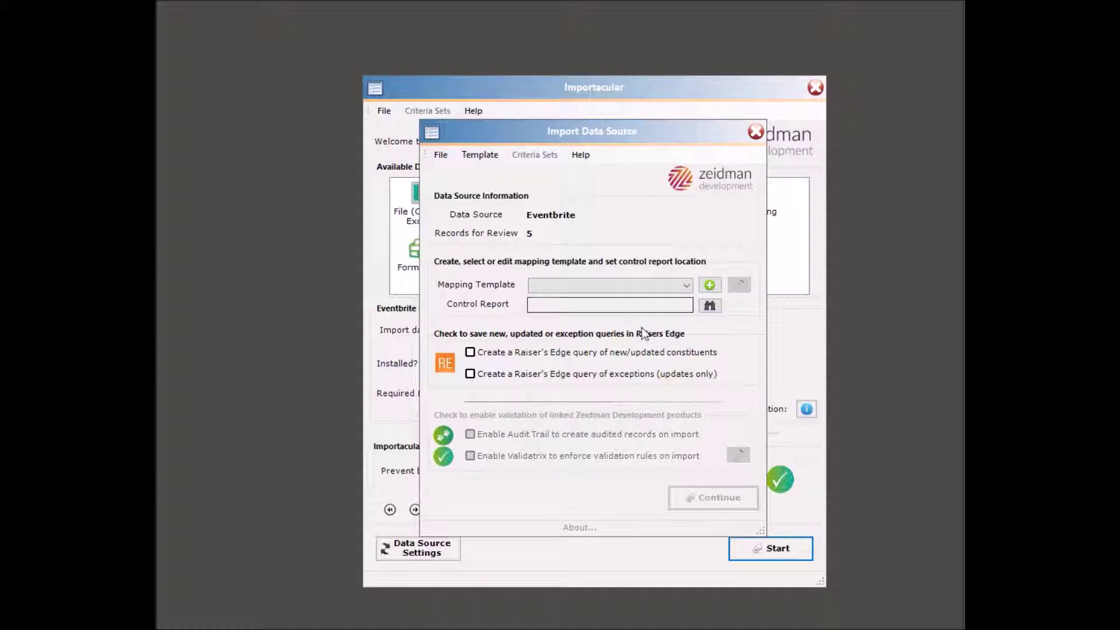
Step: Choose Importacular Demo Template as the mapping template and open it for editing
click(686, 286)
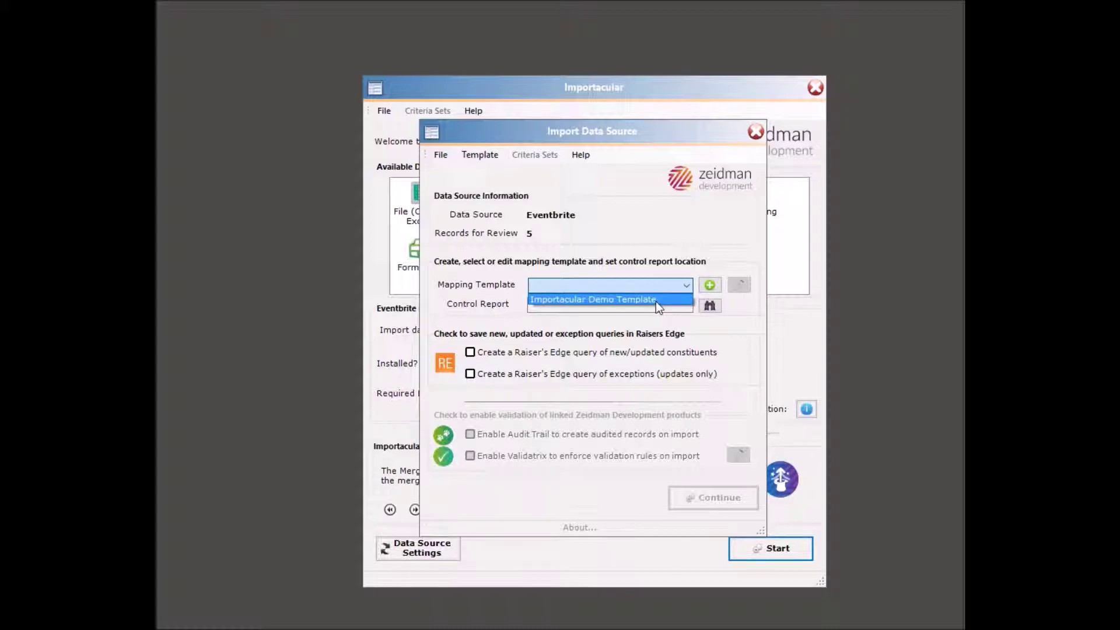
click(647, 300)
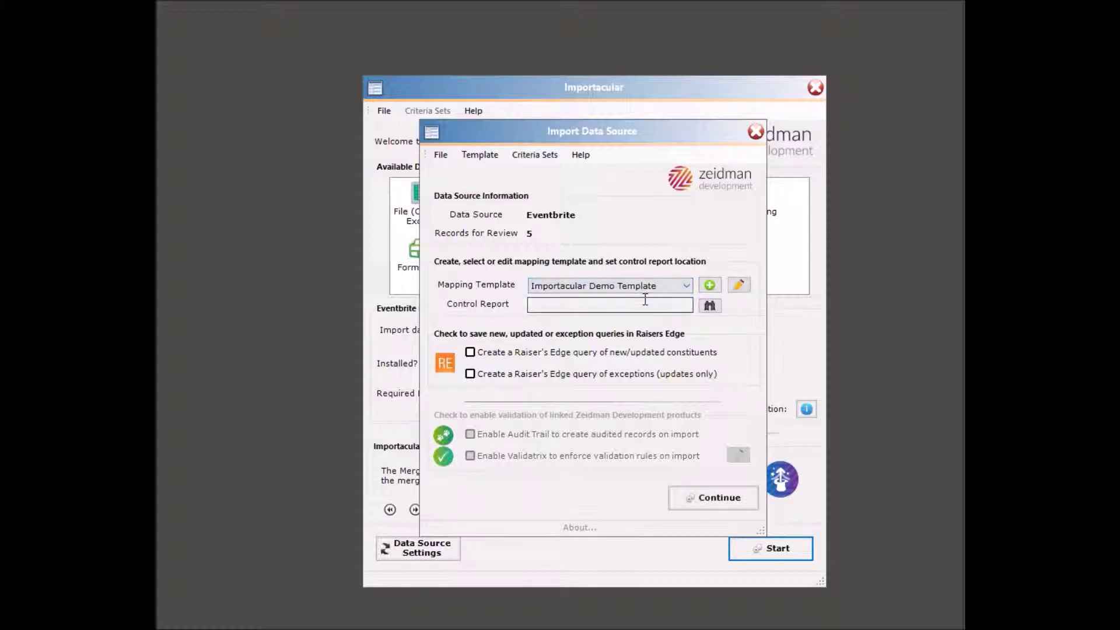
click(738, 286)
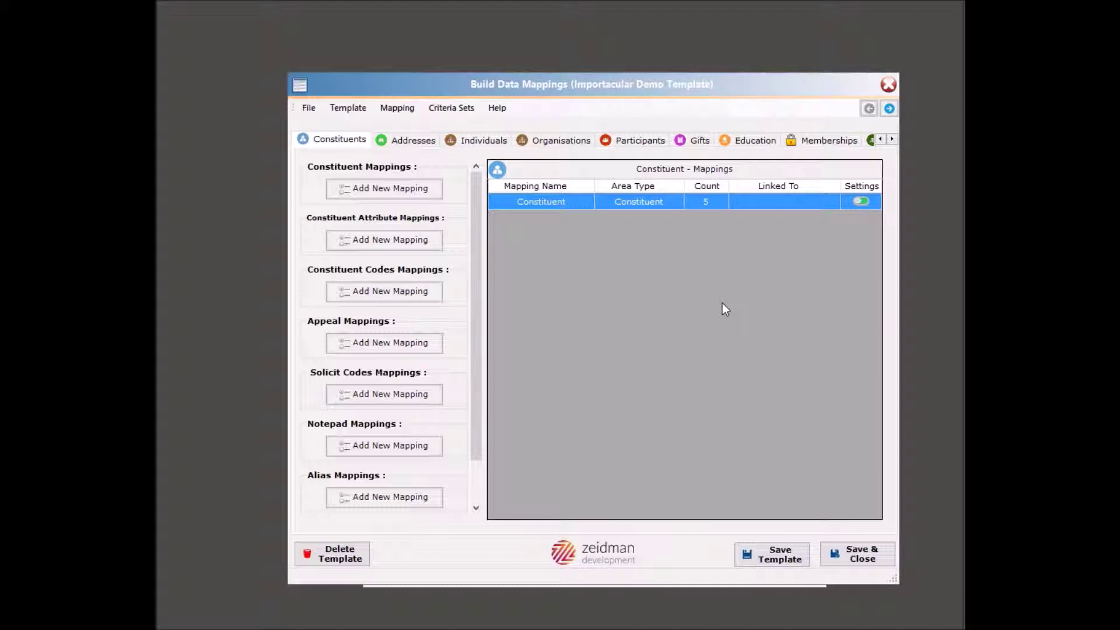
Step: Review the Constituent mapping and the source fields available for Maiden name, leaving it unmapped, and save the mapping
double_click(554, 201)
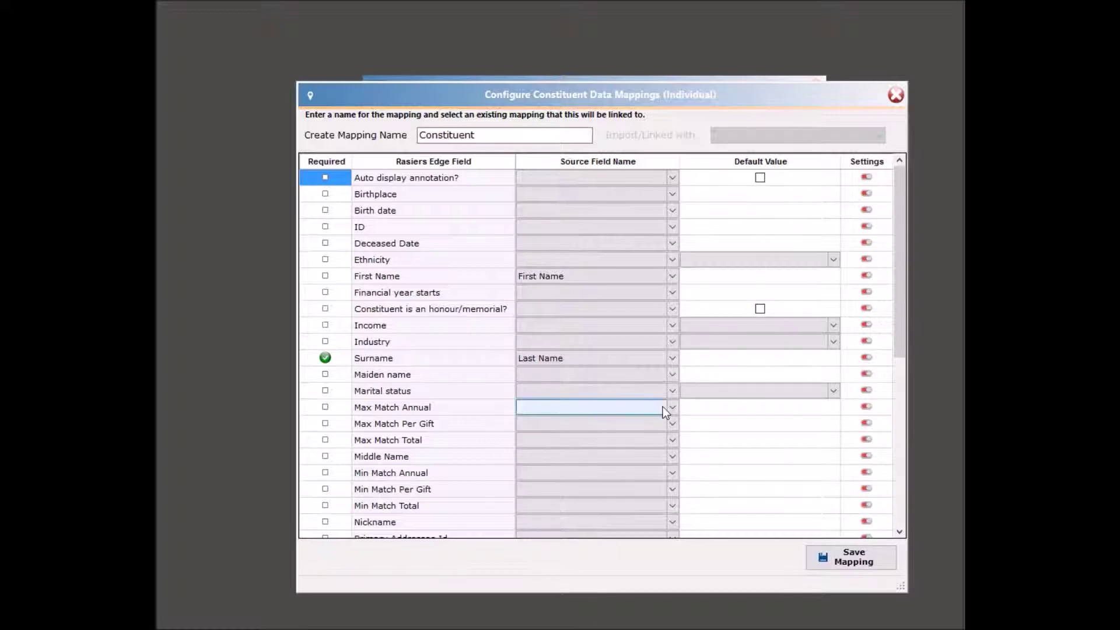
click(672, 373)
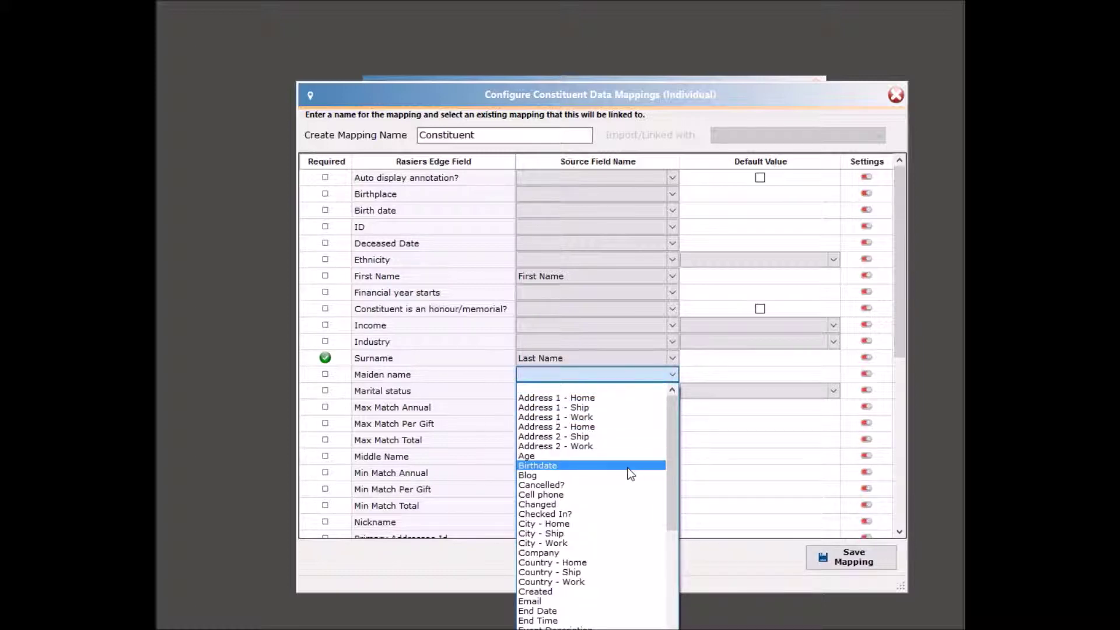
scroll(631, 474, down, 9)
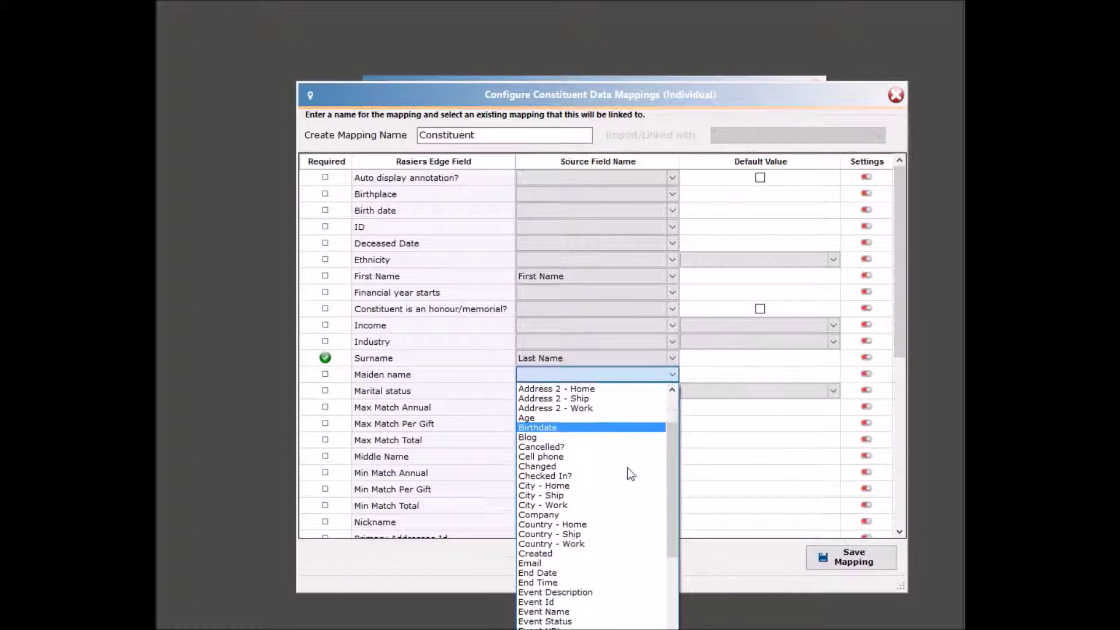
scroll(630, 474, down, 3)
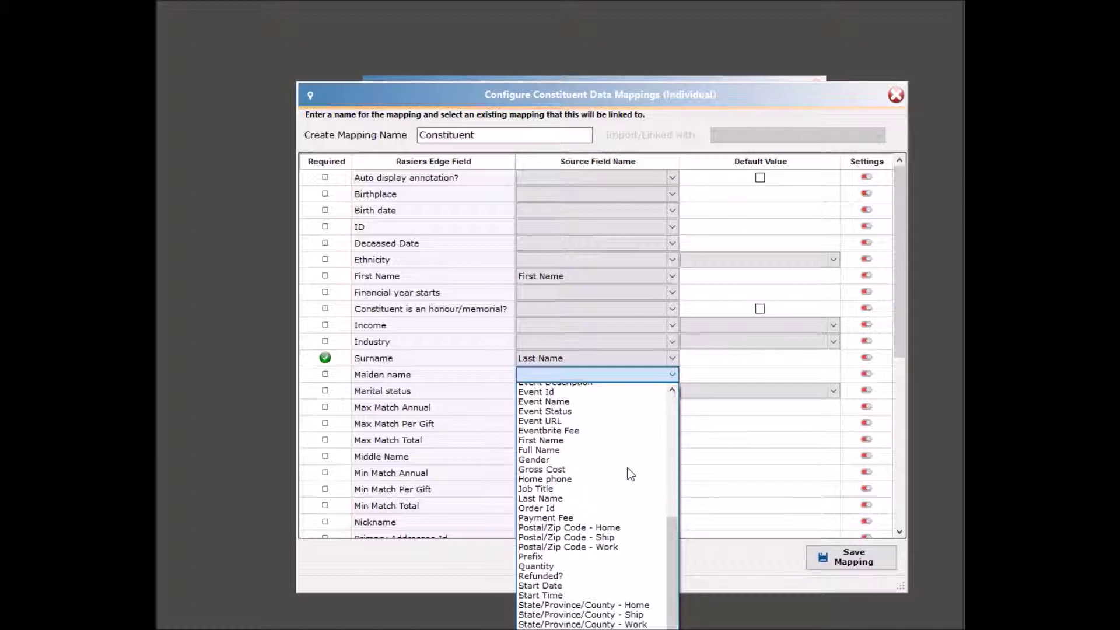
click(607, 353)
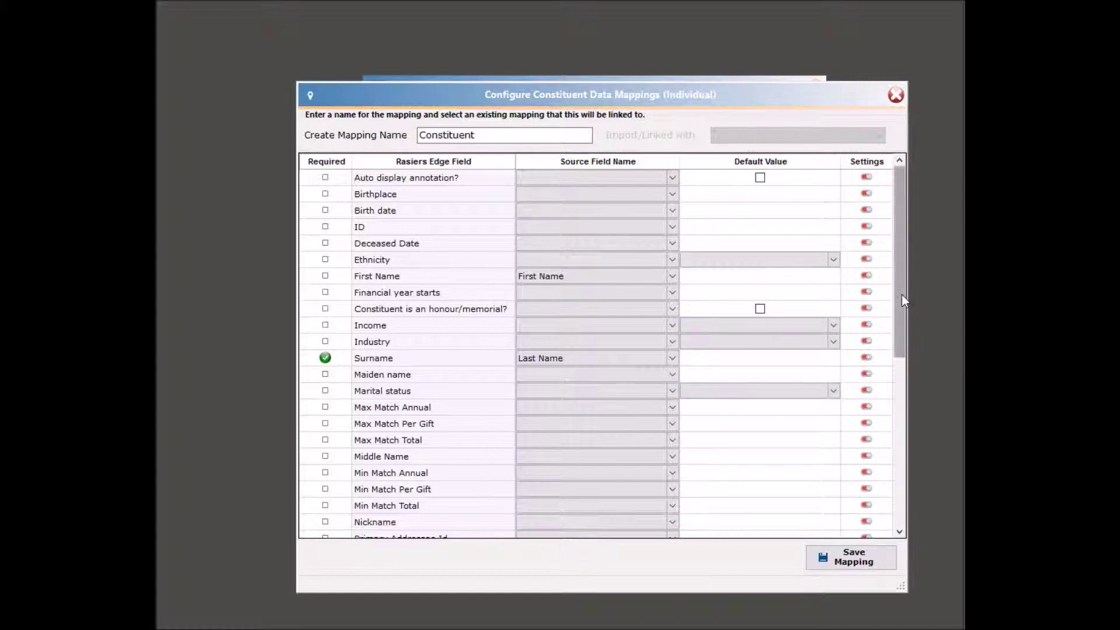
click(857, 557)
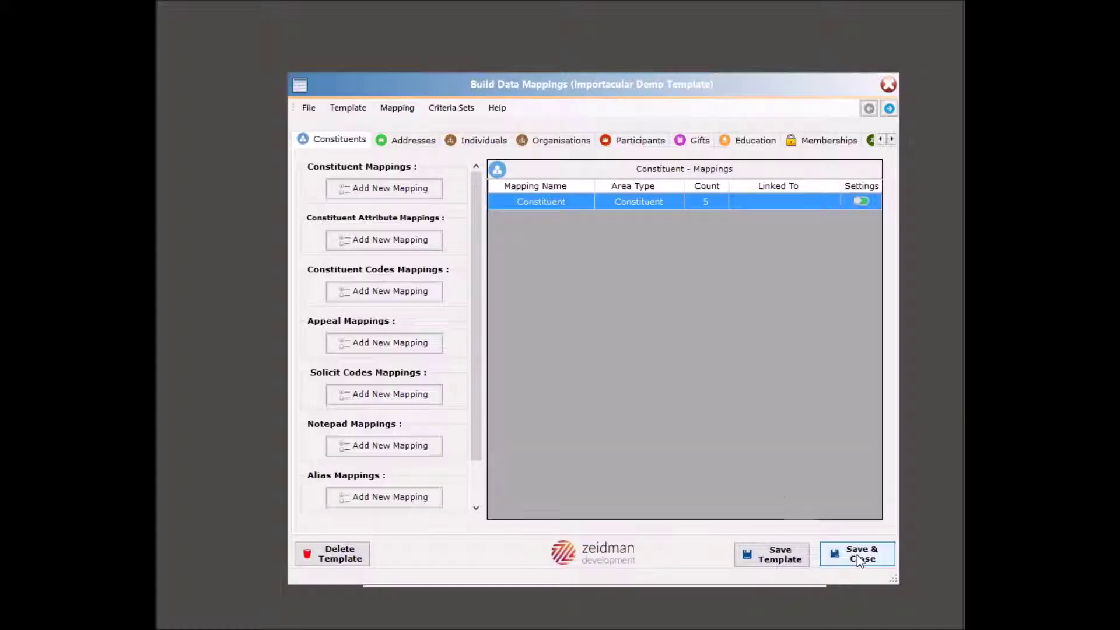
Step: Open the Country field settings in the Home Address mapping of the address mappings
click(407, 141)
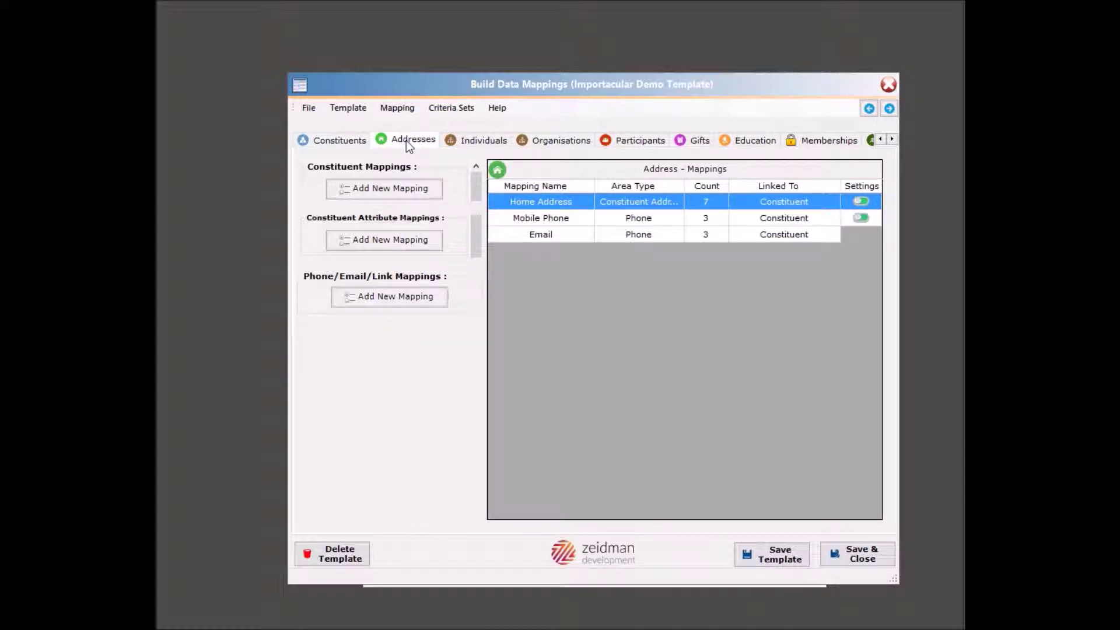
double_click(553, 201)
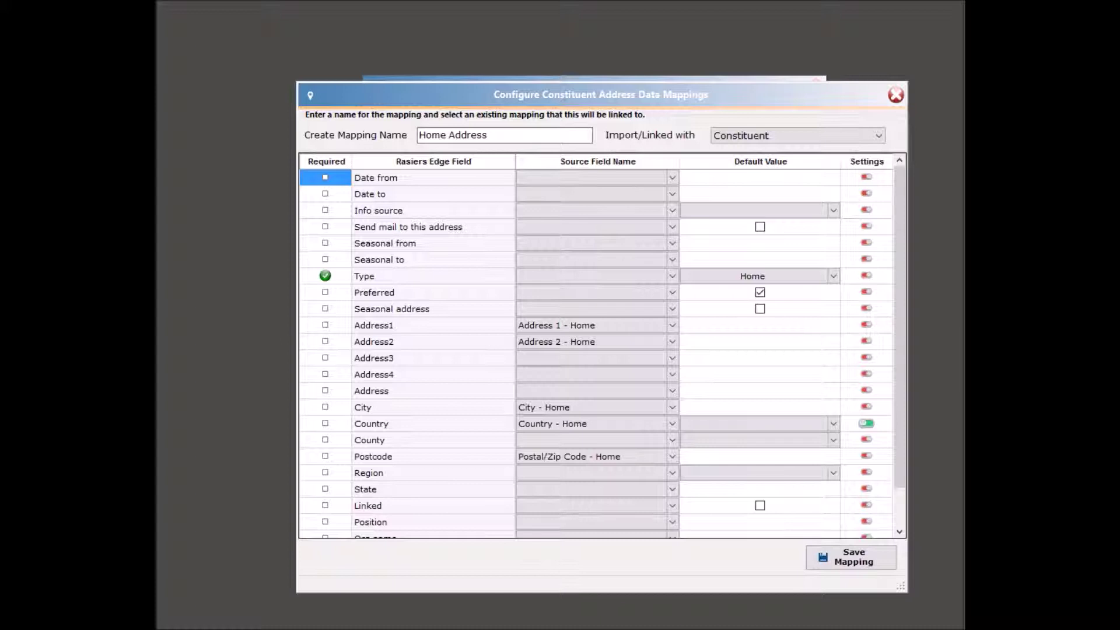
click(866, 423)
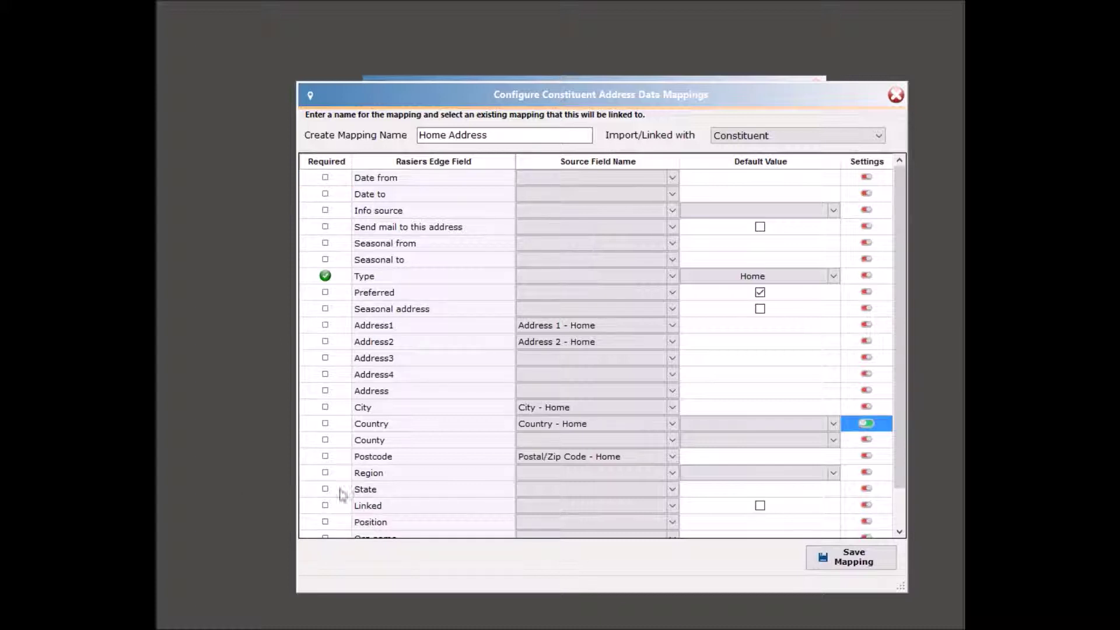
click(867, 422)
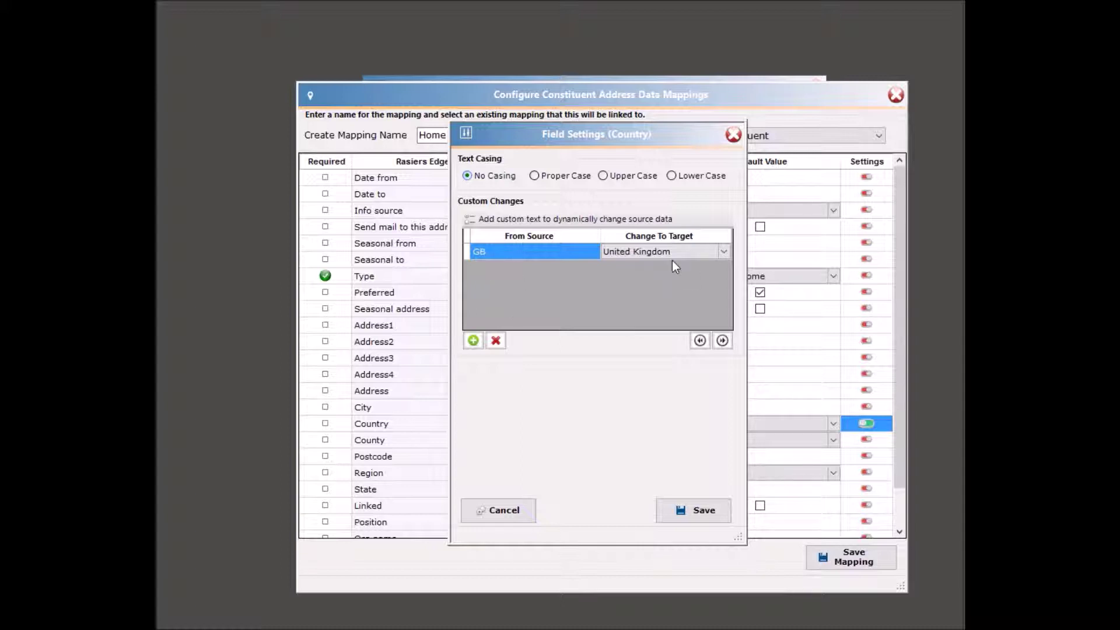
Step: Add a custom Country change from US to United States, then save the field settings and the Home Address mapping
click(473, 341)
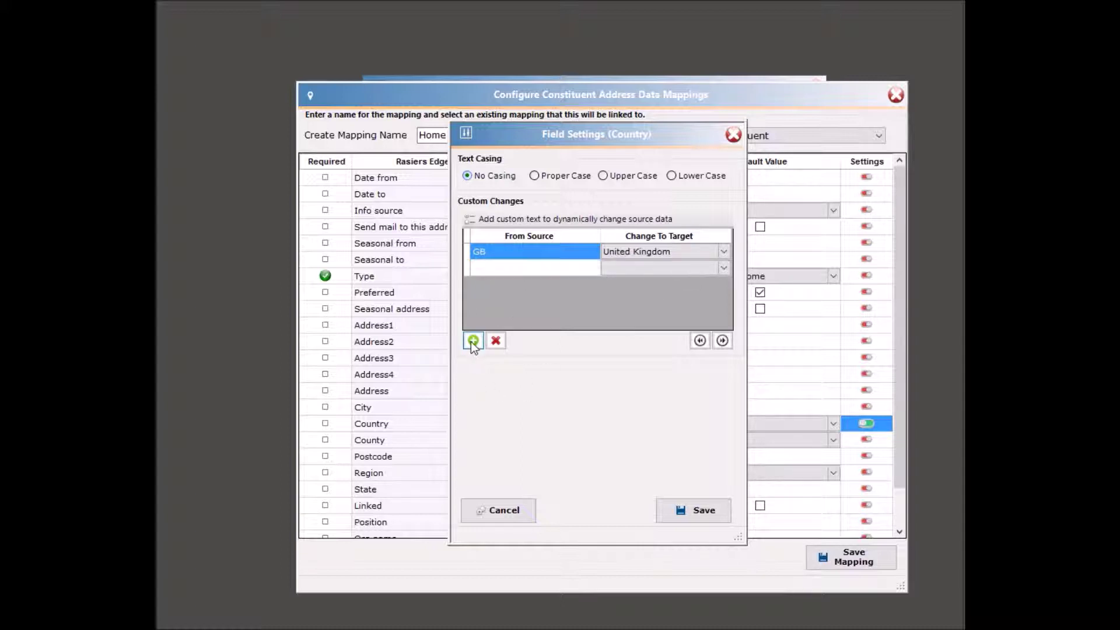
click(500, 268)
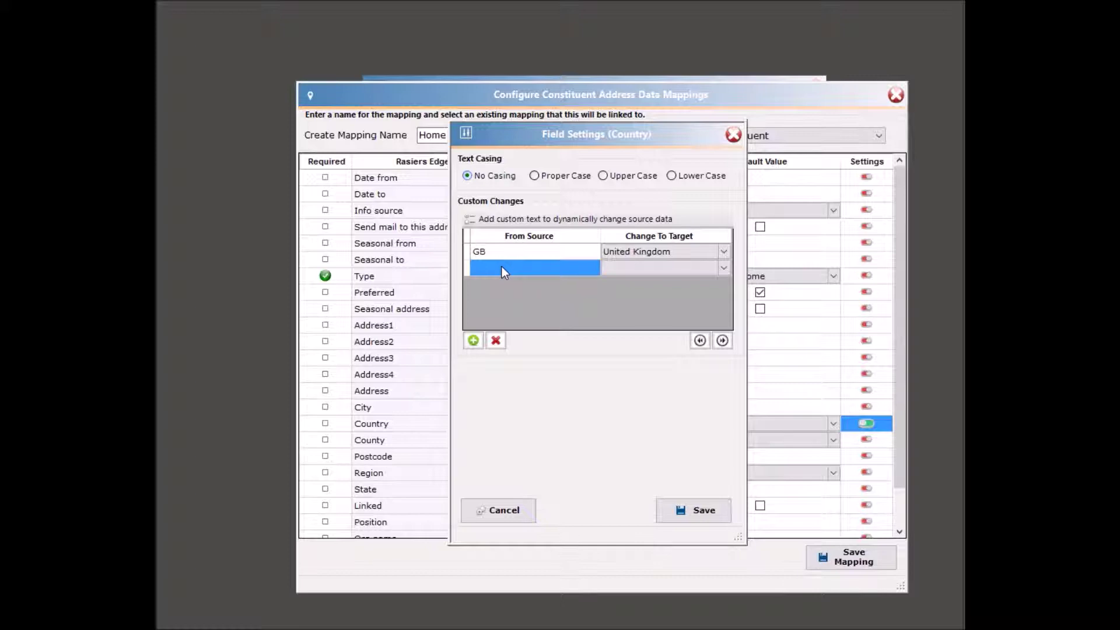
text(US)
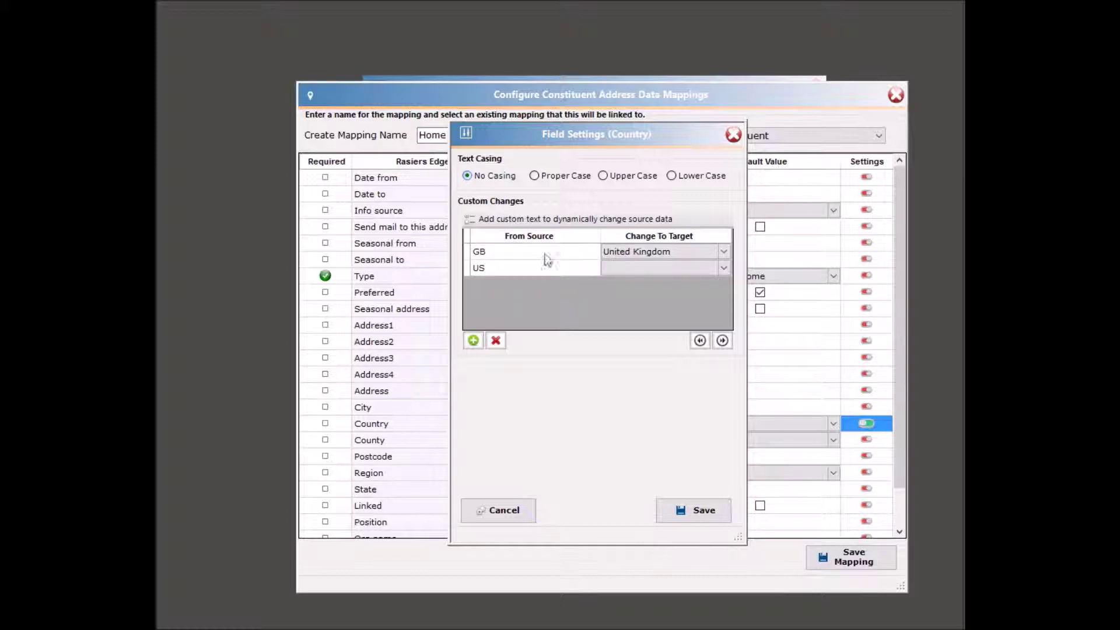
click(642, 271)
click(671, 271)
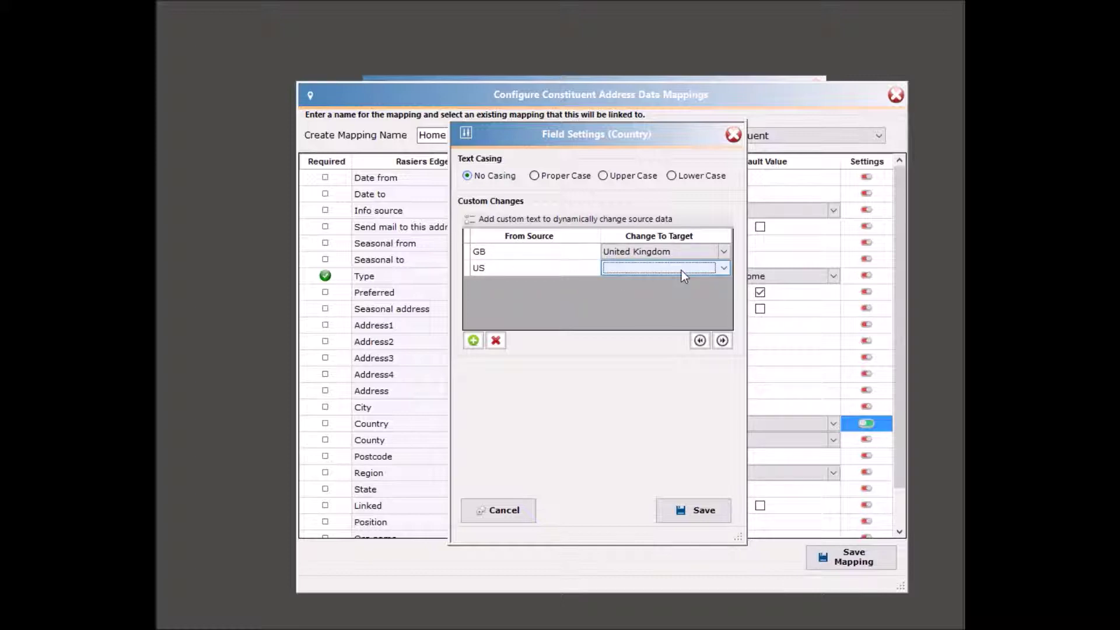
click(722, 269)
click(651, 282)
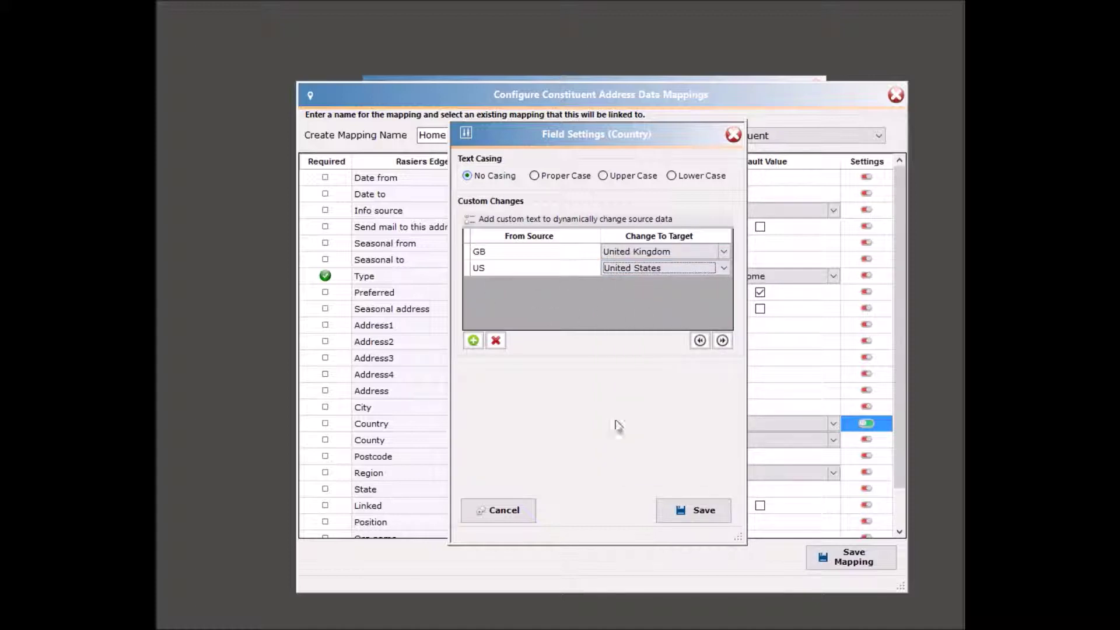
click(693, 514)
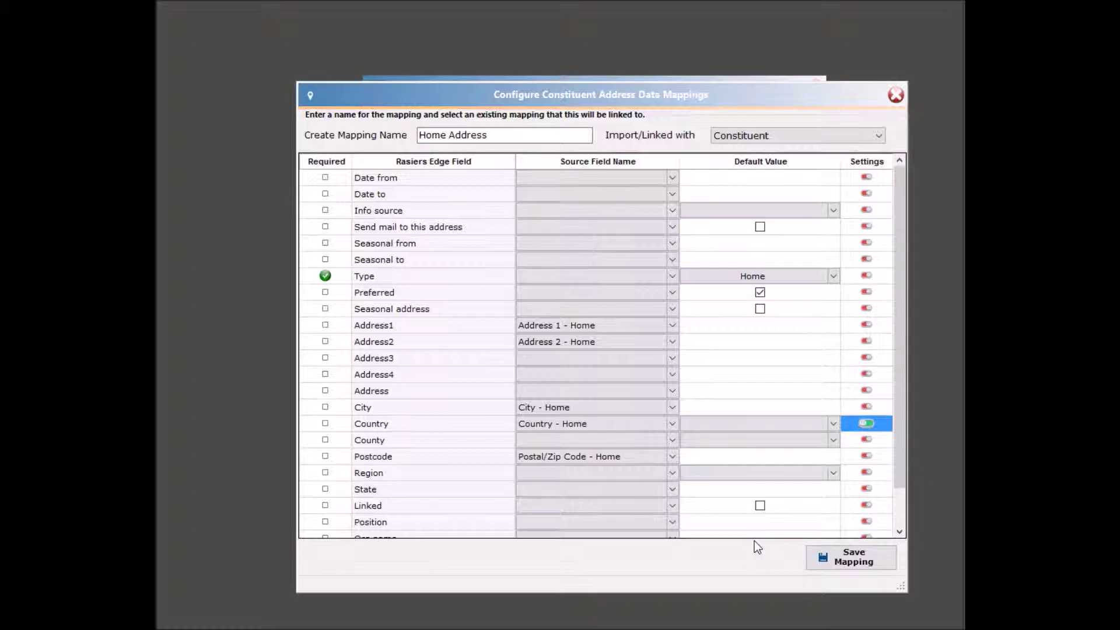
click(854, 560)
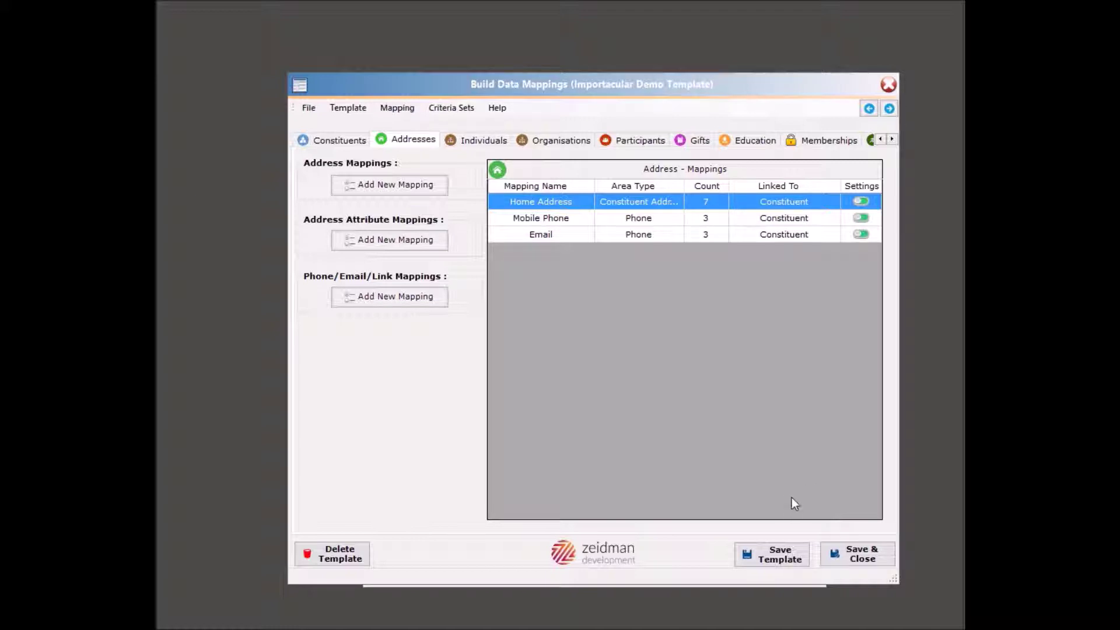
Step: Check the Email mapping's source field, choose Email as the default phone type, and save the mapping
double_click(537, 237)
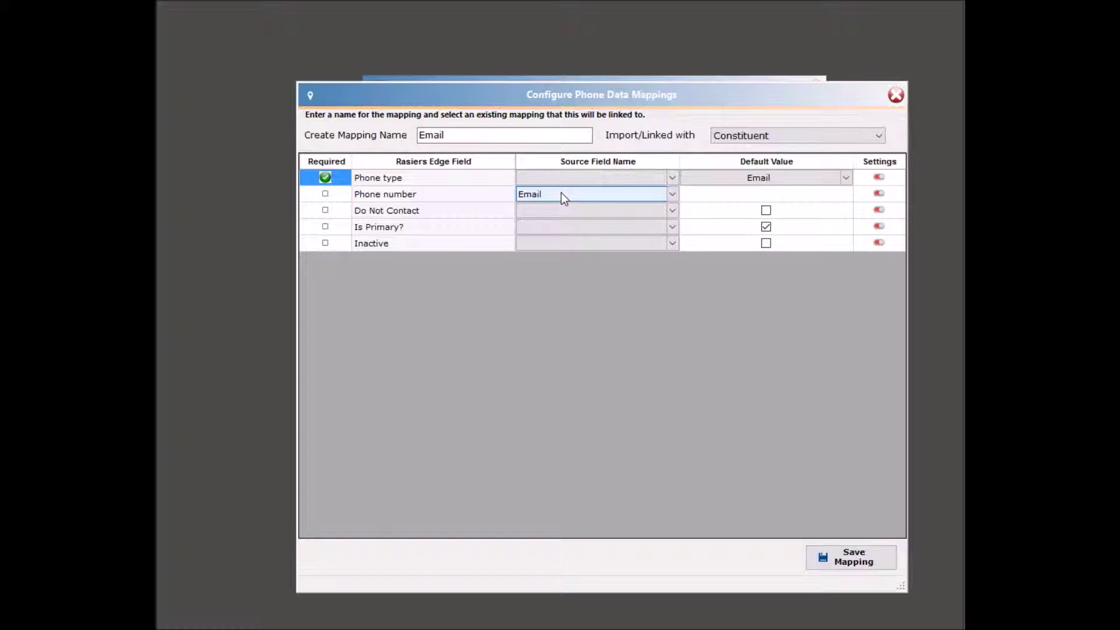
click(564, 197)
click(555, 199)
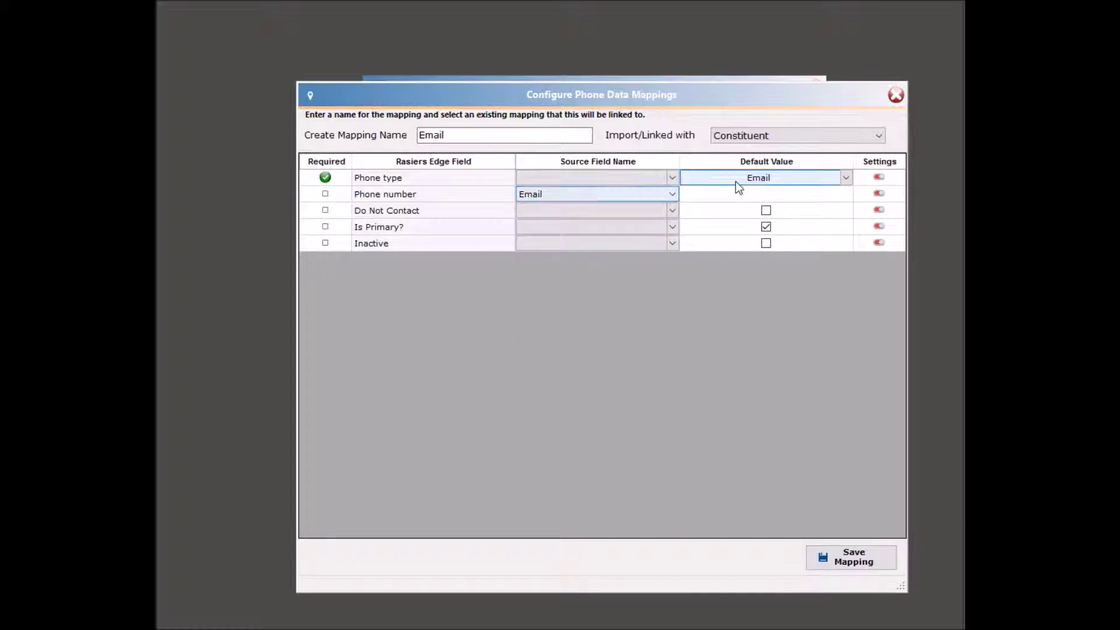
click(799, 183)
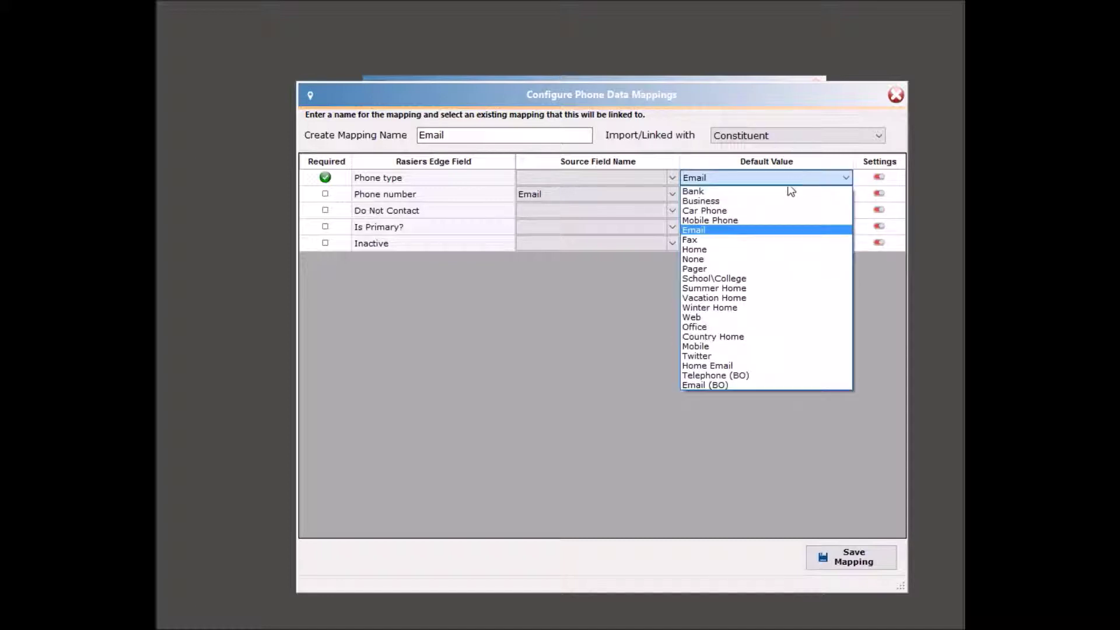
click(743, 231)
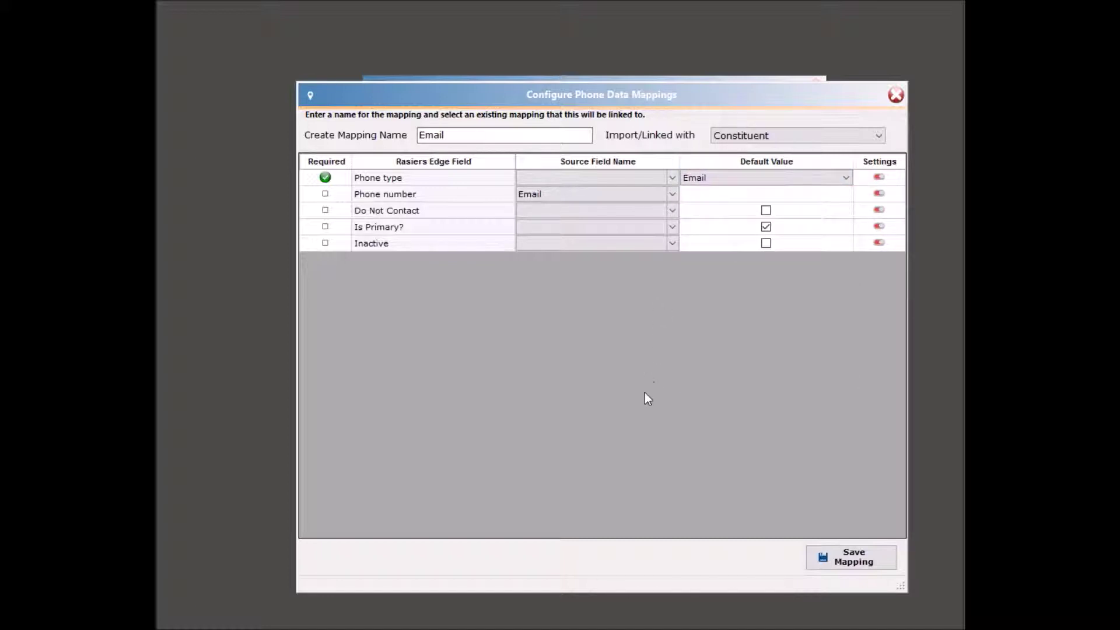
click(852, 558)
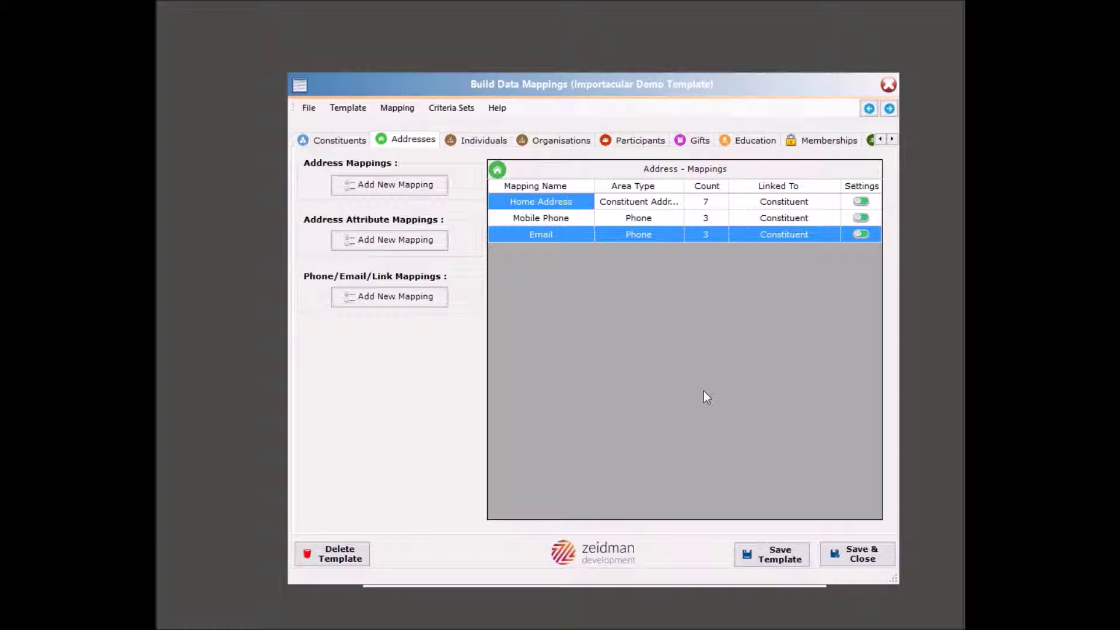
Step: Review the template's participant mappings and gift mappings
click(629, 140)
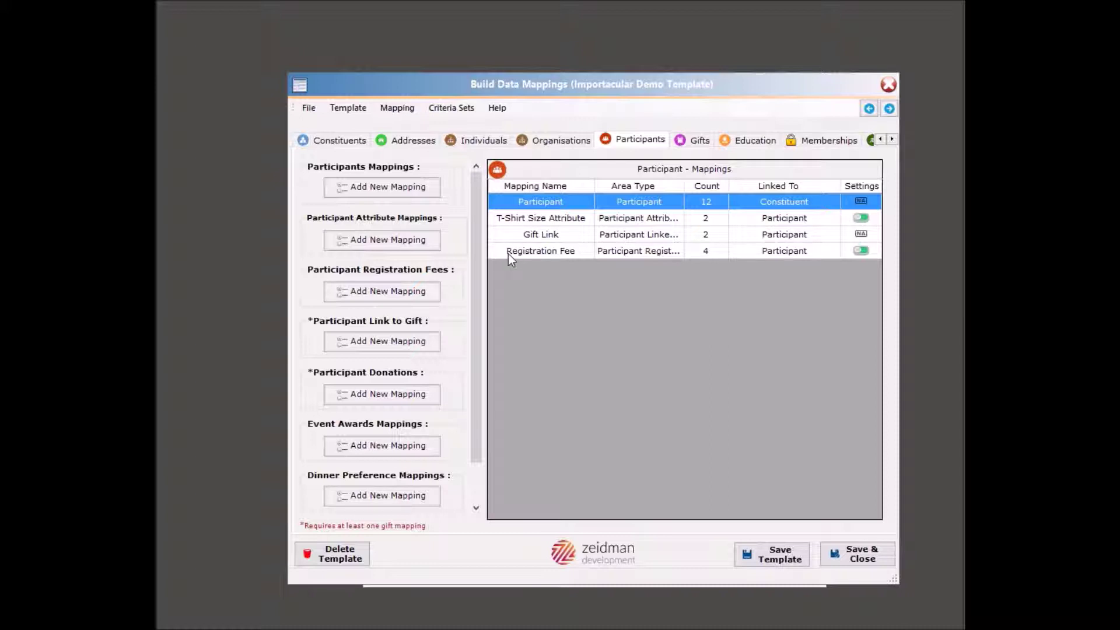
click(700, 143)
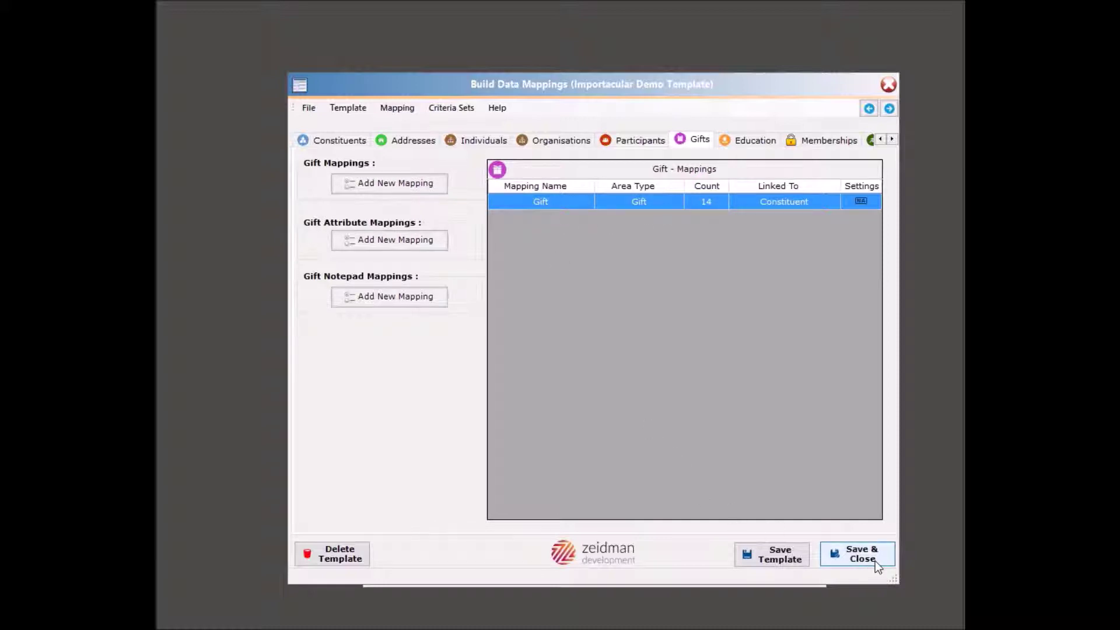
Step: Save and close the mapping template, then set control.xlsx on the Desktop as the control report, replacing the existing file
click(860, 560)
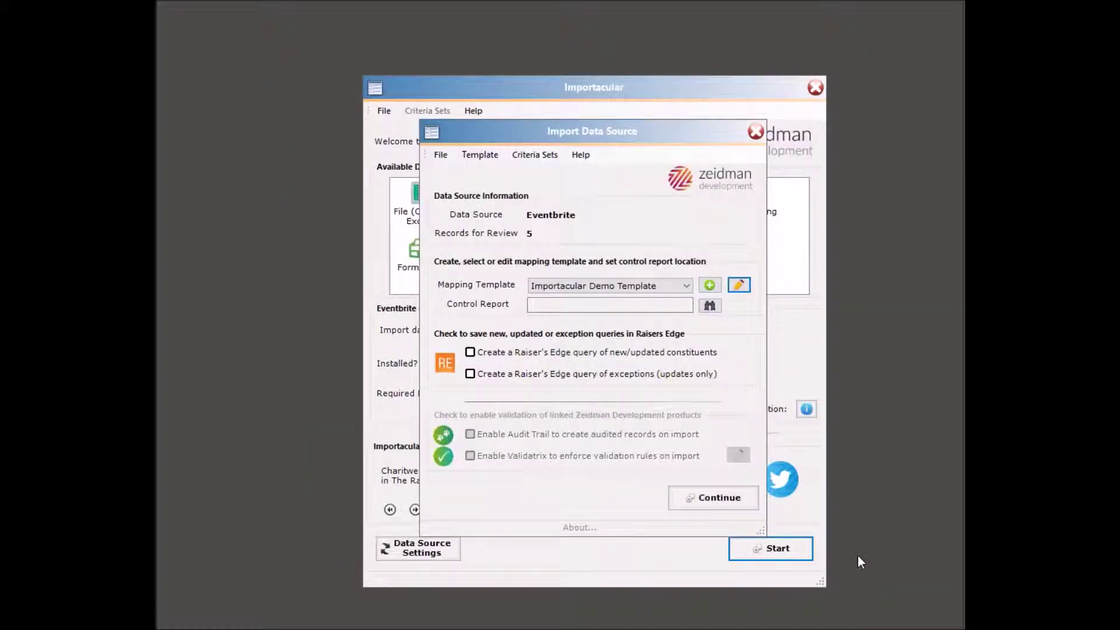
click(709, 307)
double_click(596, 241)
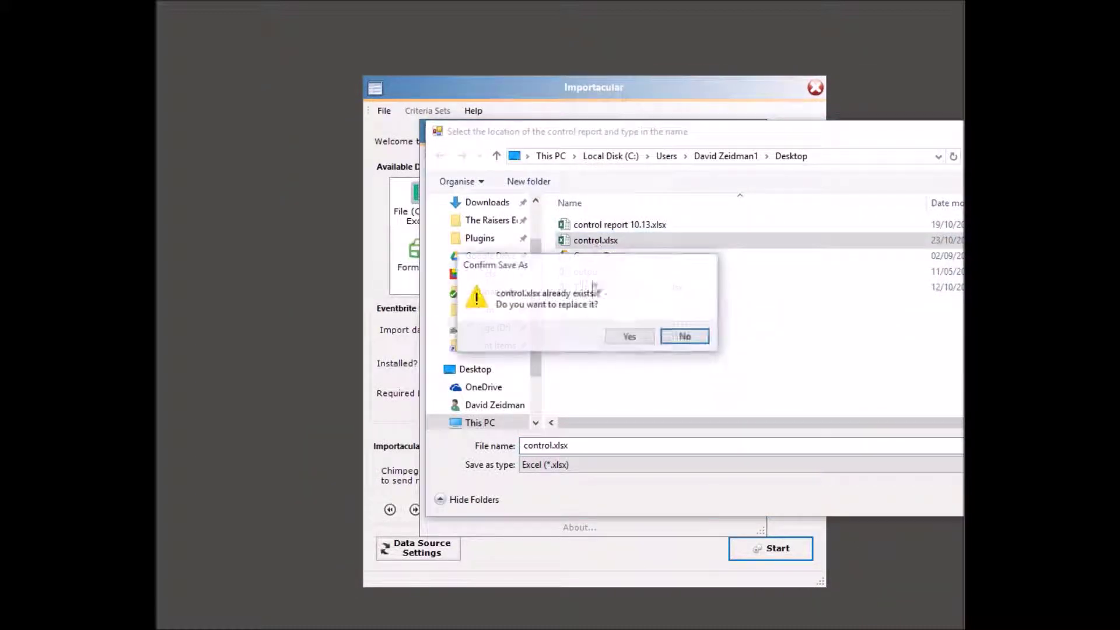
click(625, 336)
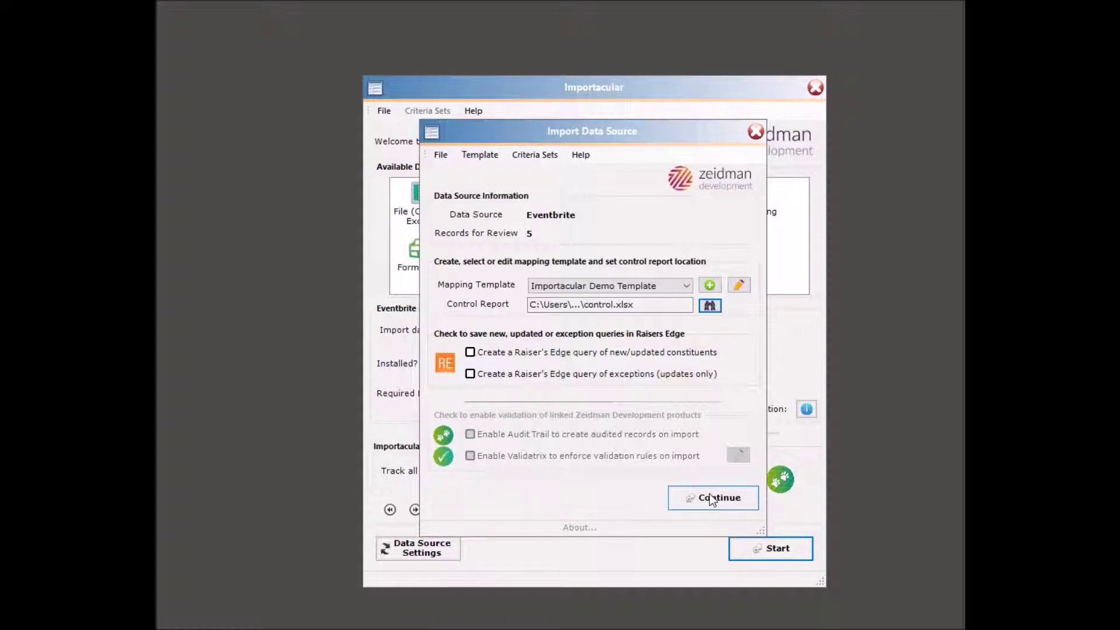
Step: Continue to the data review and examine the source records' address, email and match quality columns
click(723, 501)
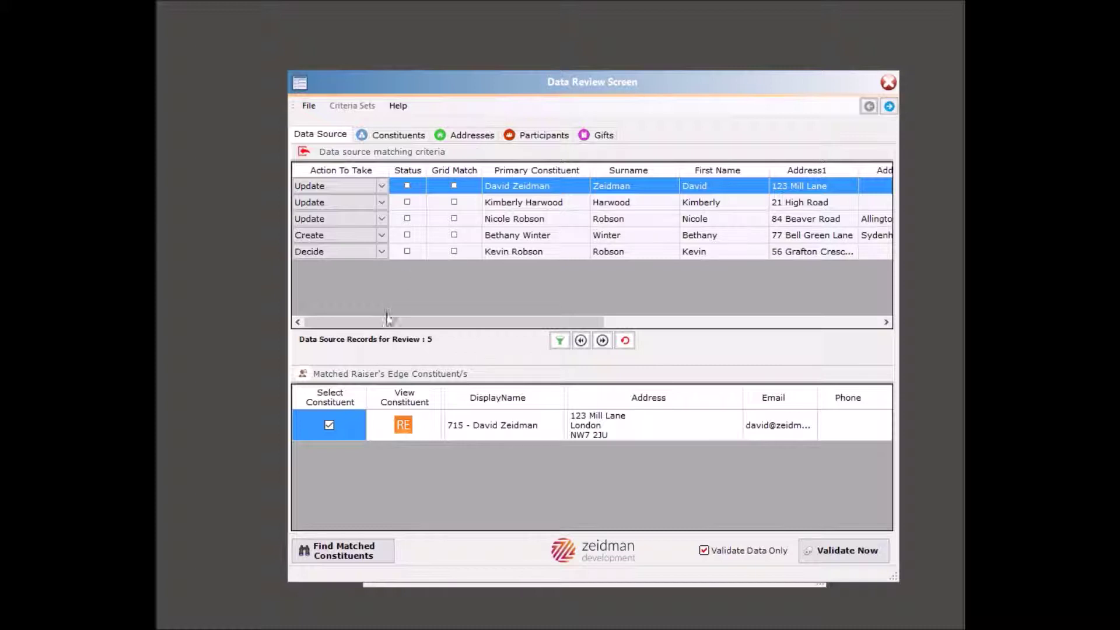
drag(380, 323, 631, 345)
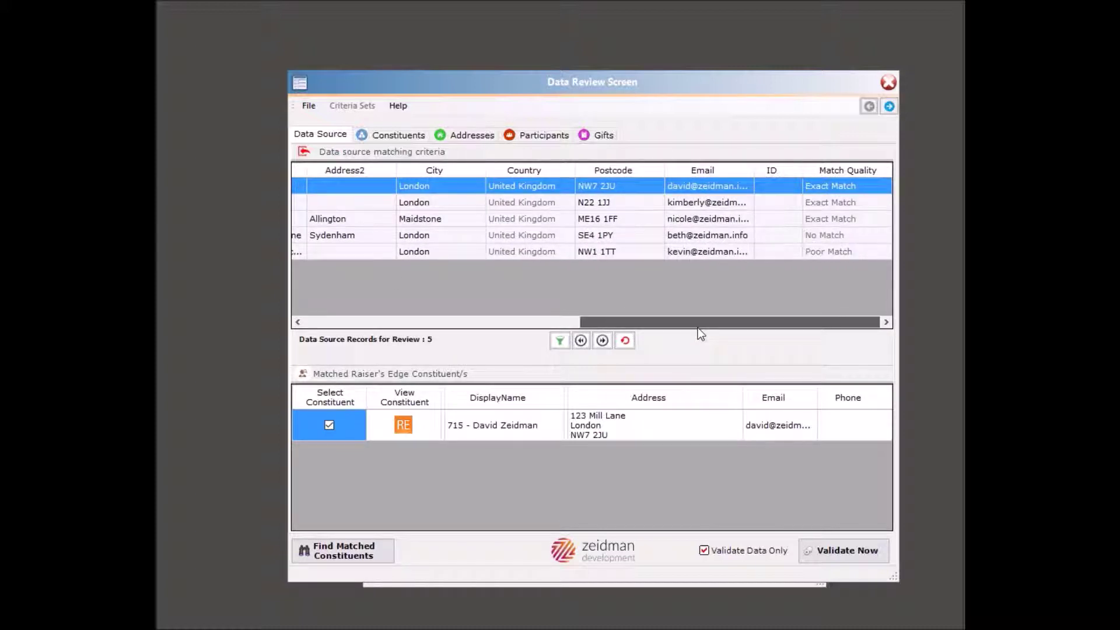
drag(701, 334, 700, 334)
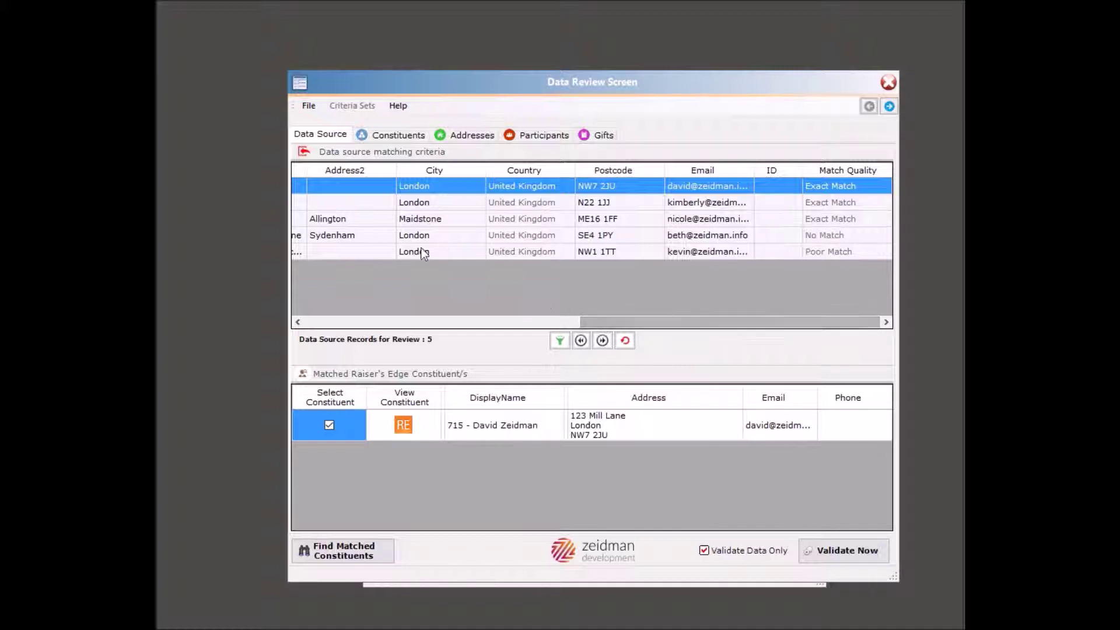
Step: Review the data breakdowns for constituents, addresses, mobile phones, emails, participants and gifts
click(396, 135)
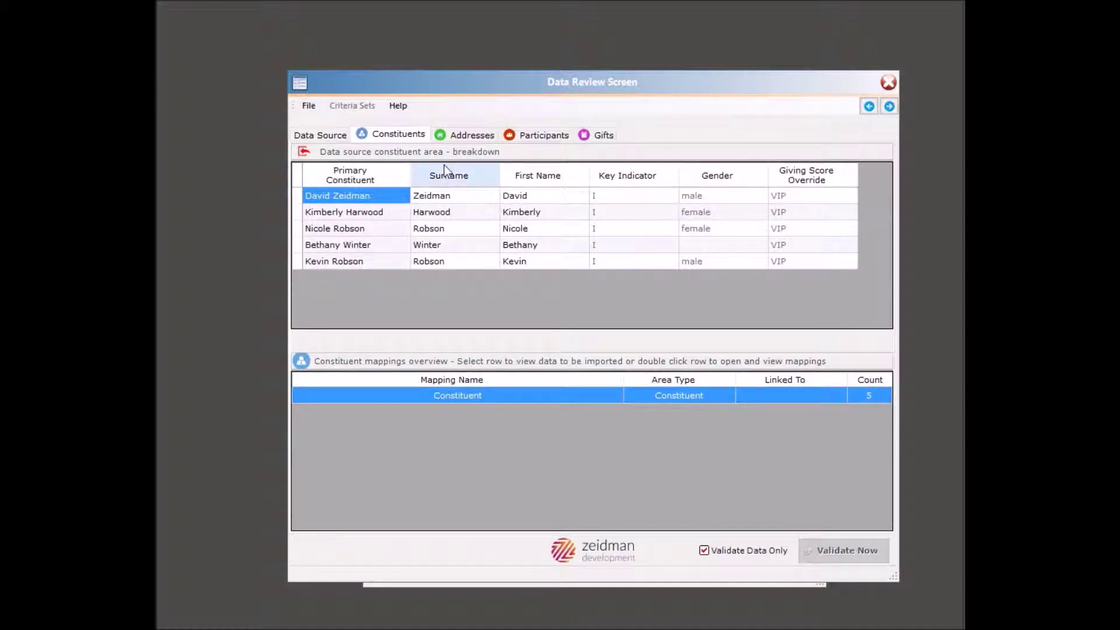
click(456, 138)
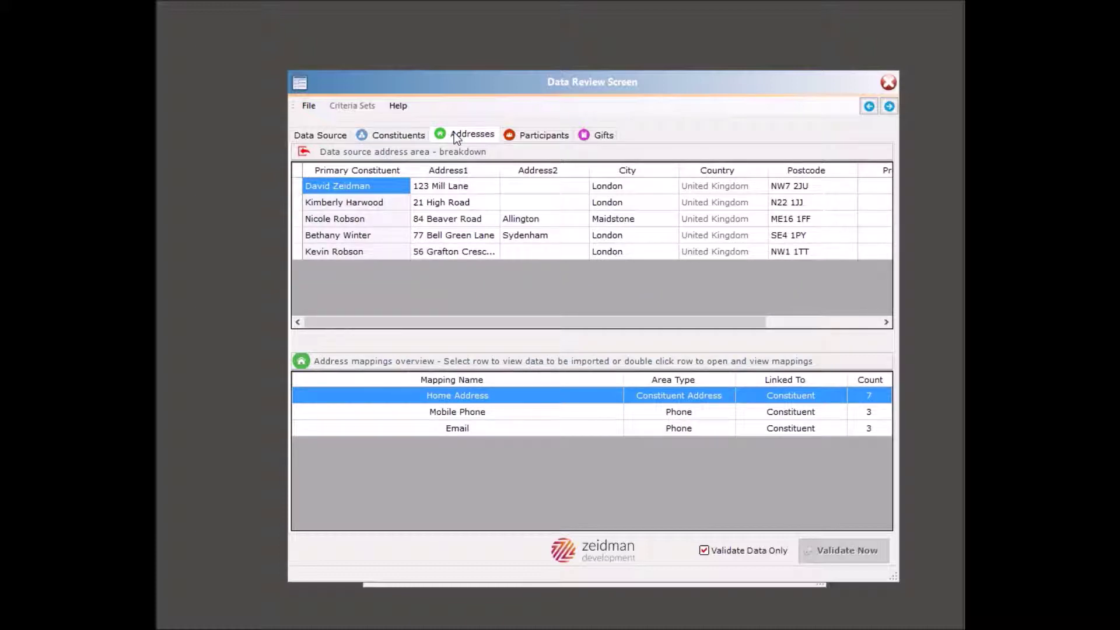
click(456, 412)
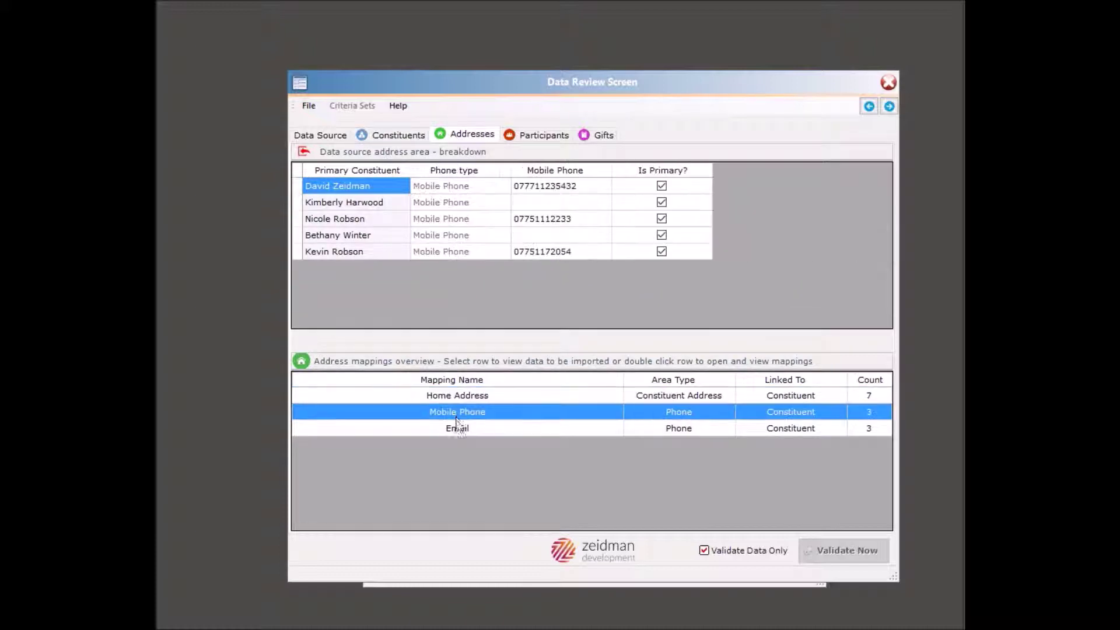
click(454, 431)
click(527, 135)
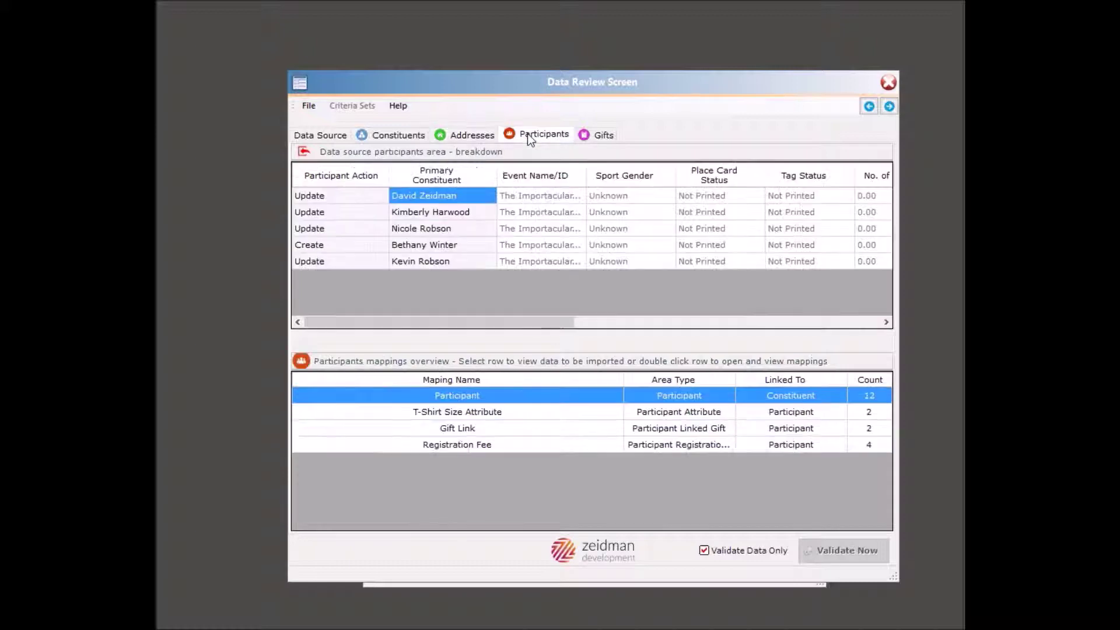
click(604, 134)
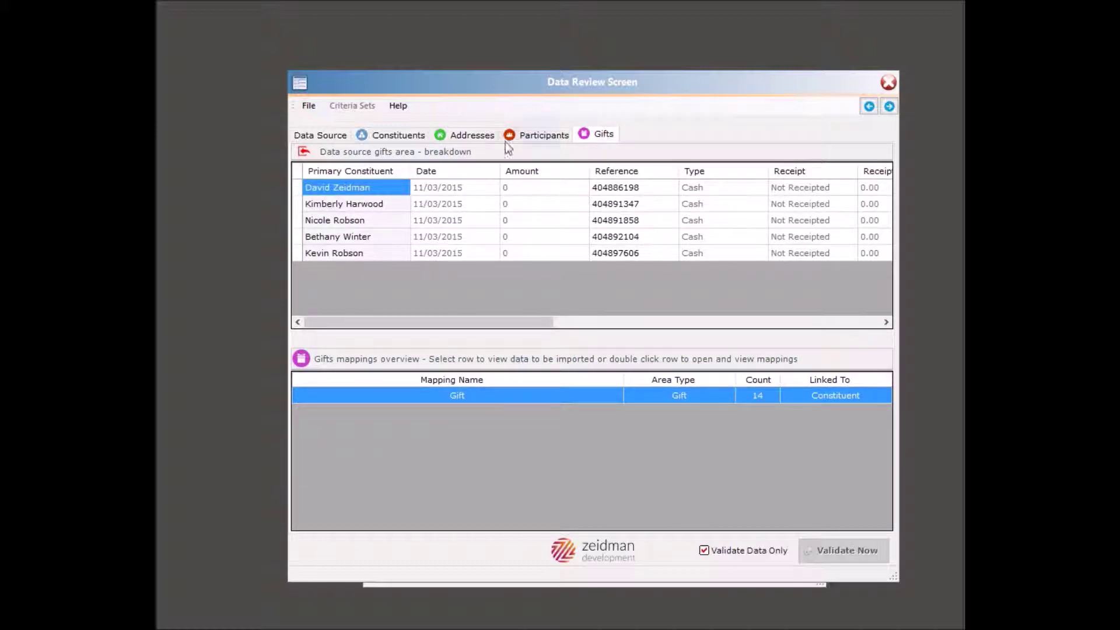
Step: Return to the data source records and check the matched Raiser's Edge constituents for the first four records
click(320, 136)
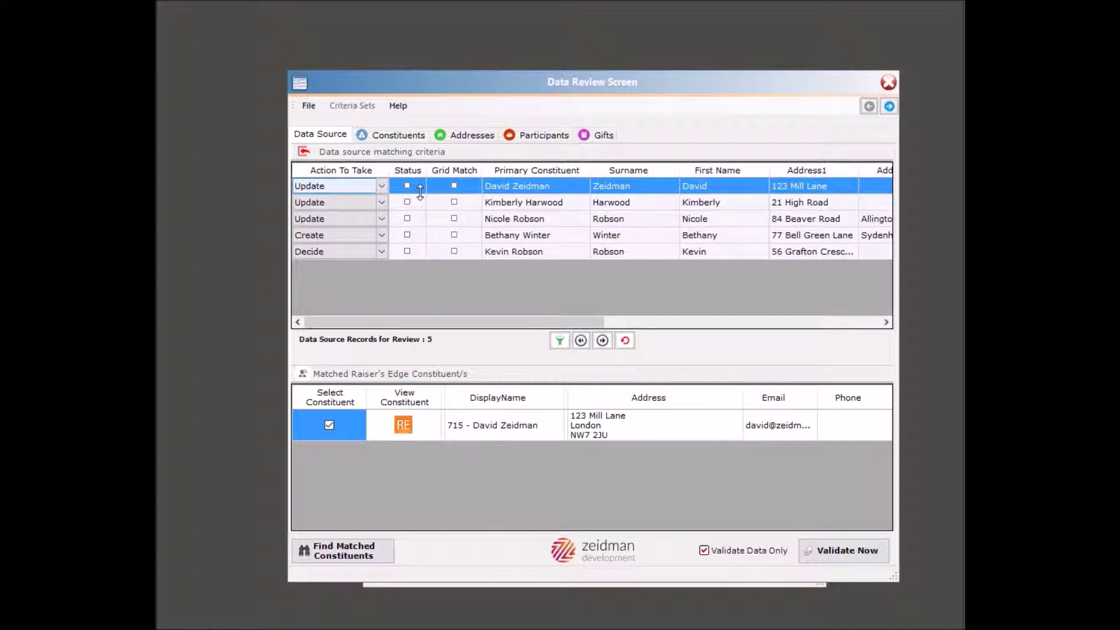
click(467, 428)
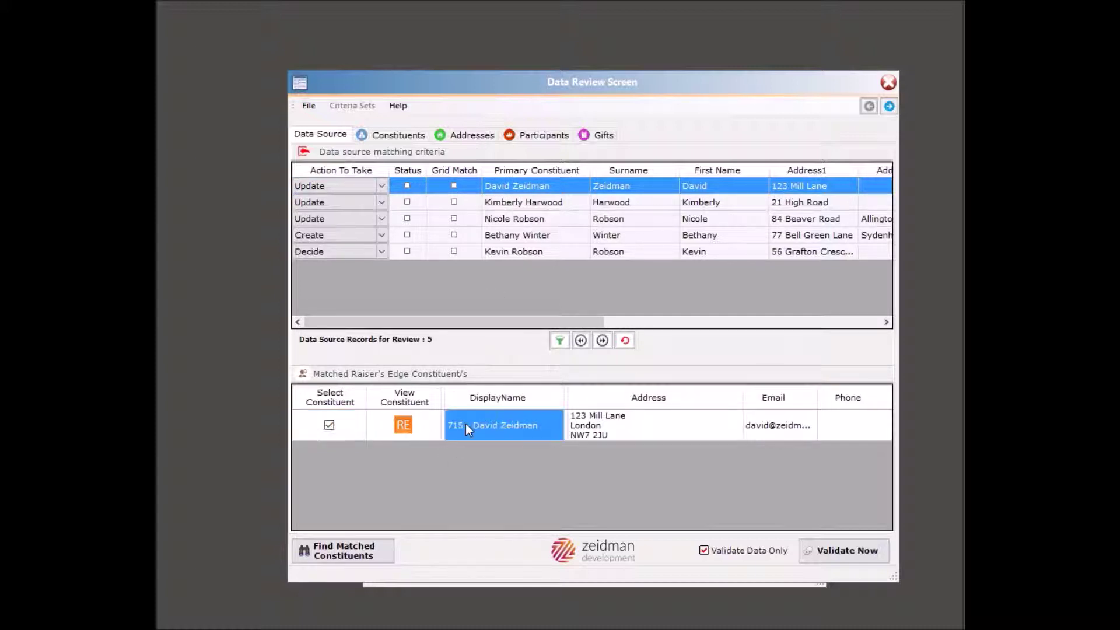
click(516, 202)
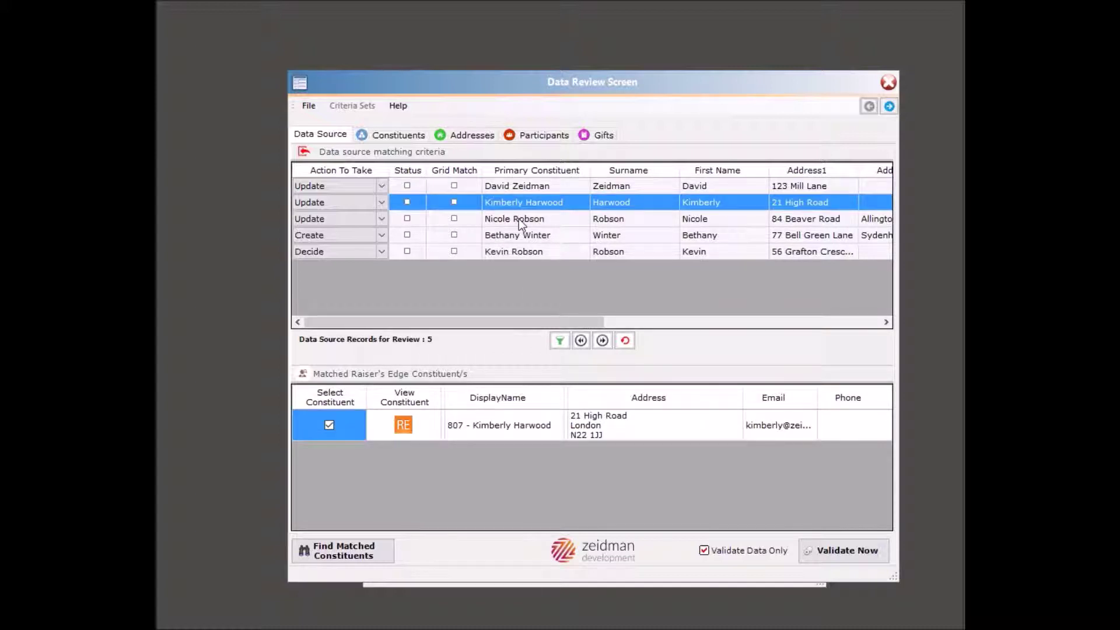
click(520, 219)
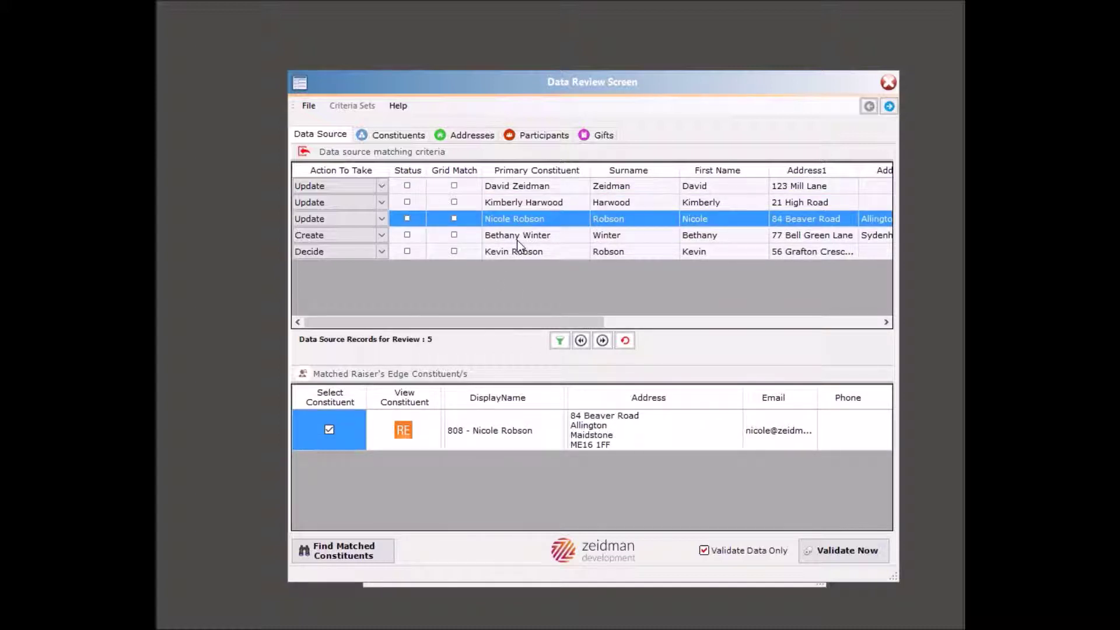
click(517, 237)
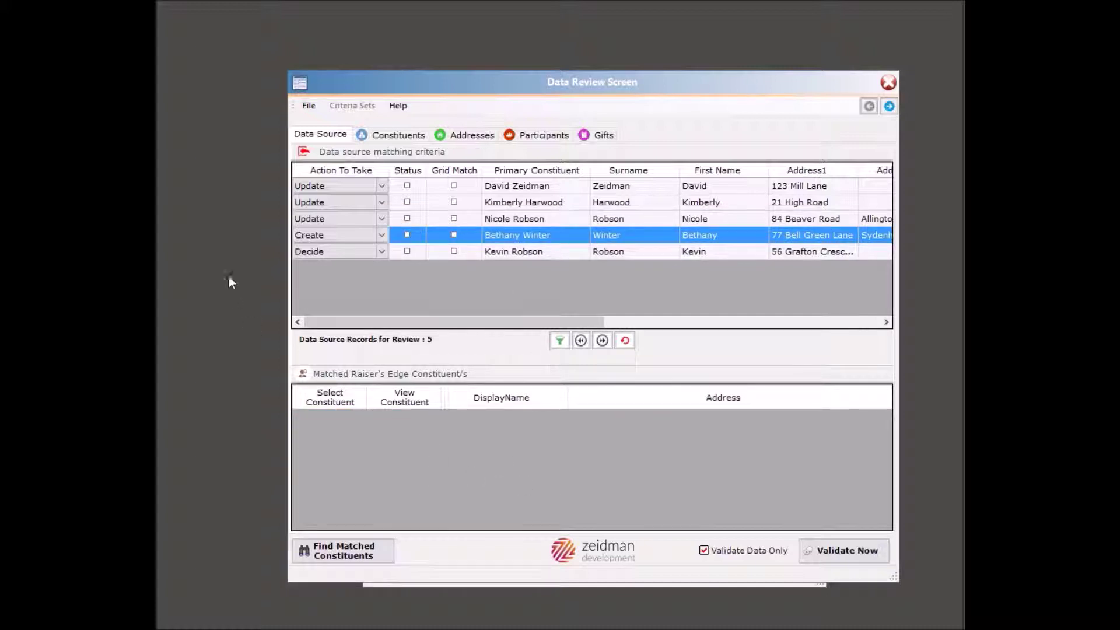
Step: Match the last source record, marked Decide, to the first suggested constituent with Update as its action
click(537, 252)
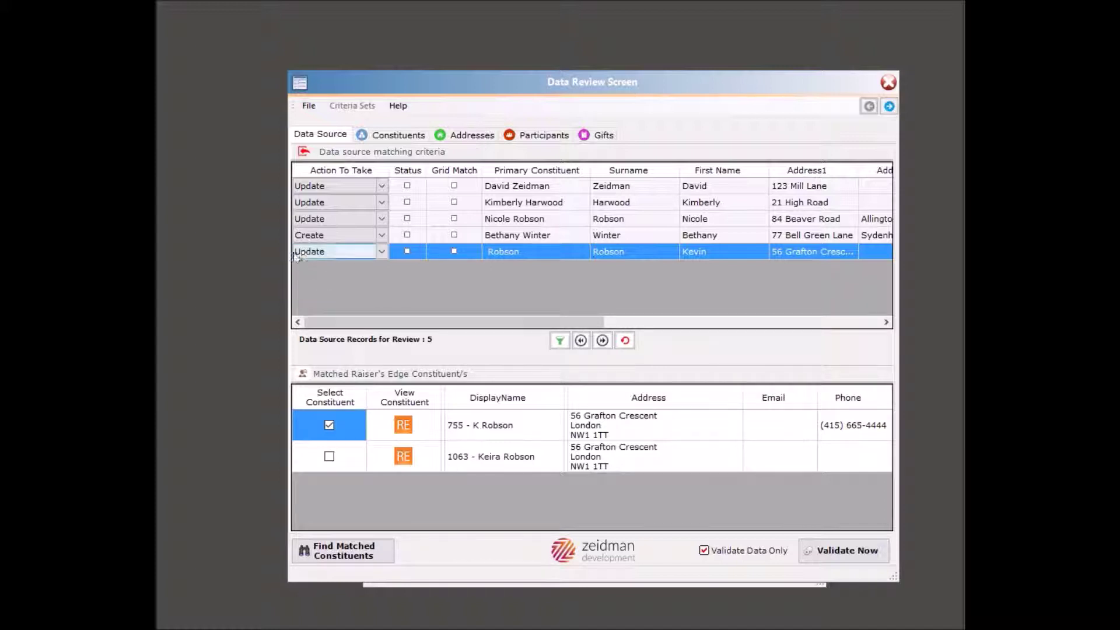
click(383, 256)
click(382, 252)
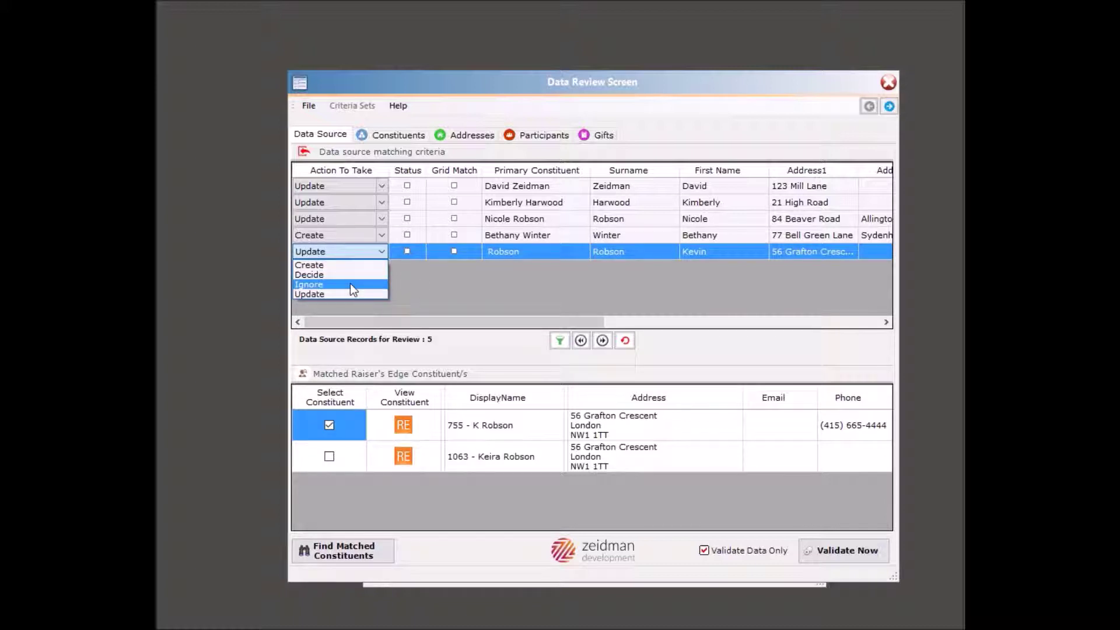
click(458, 282)
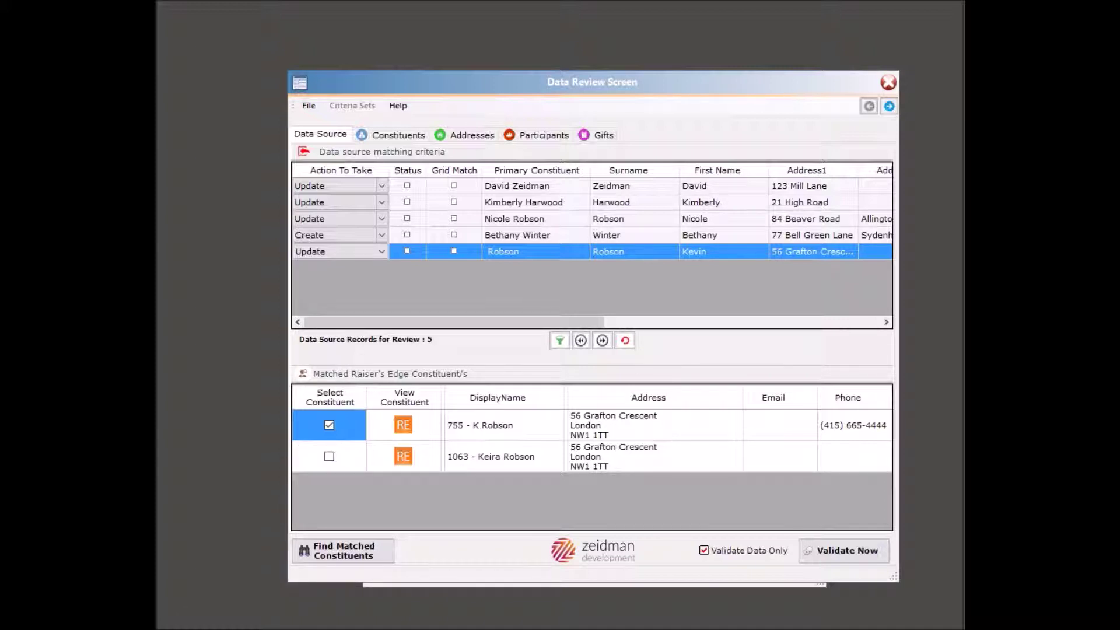
Step: Run a validation of the records, then turn off Validate Data Only and import them into The Raiser's Edge
click(850, 551)
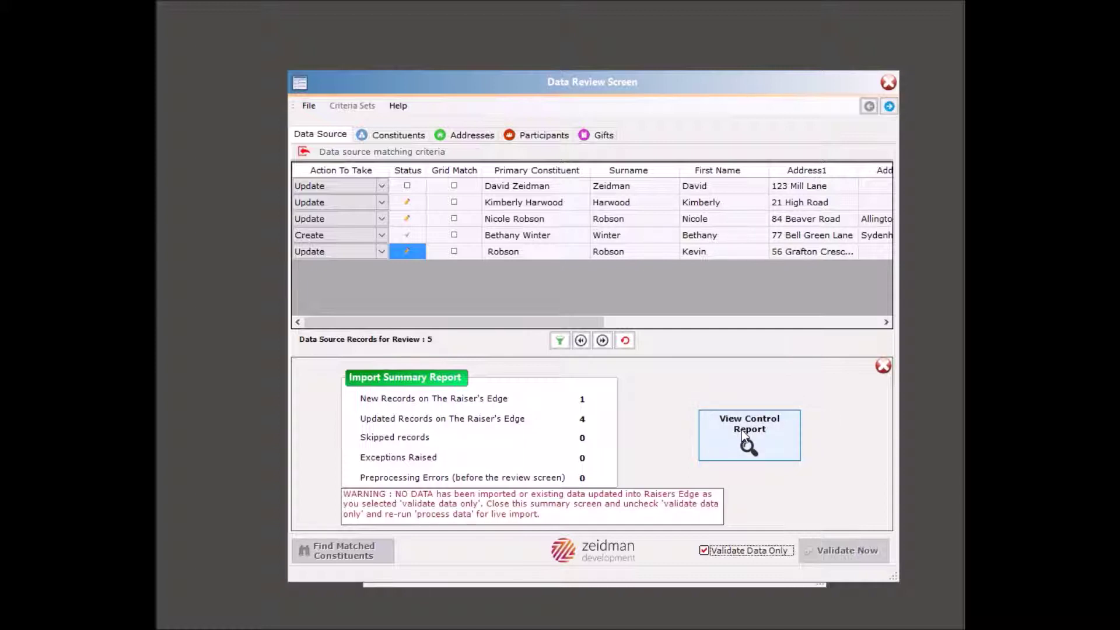
click(883, 367)
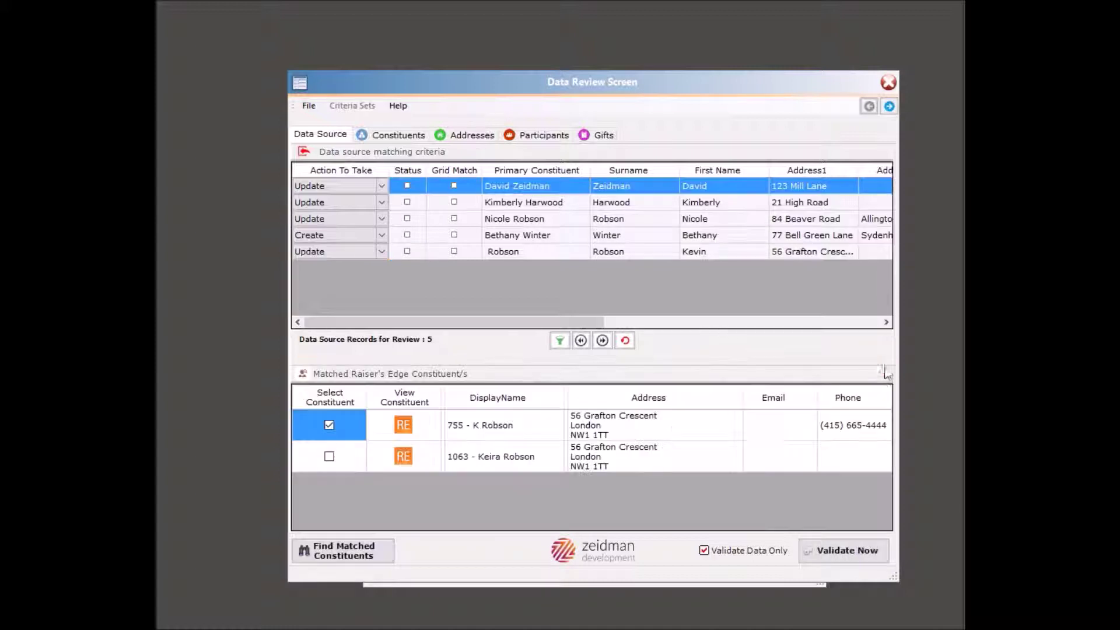
click(704, 549)
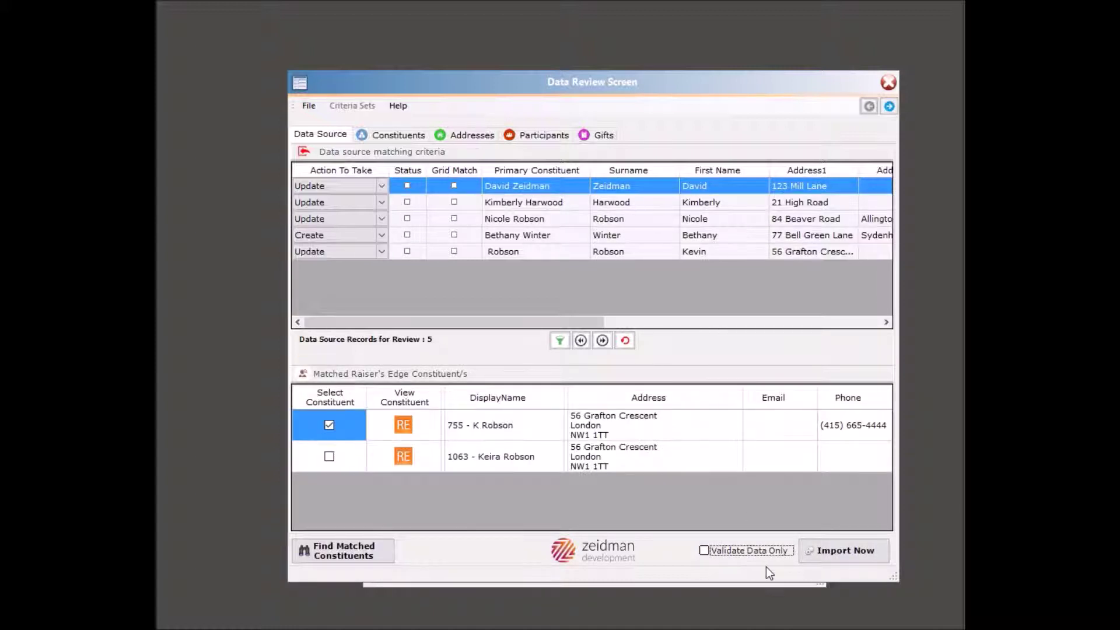
click(848, 550)
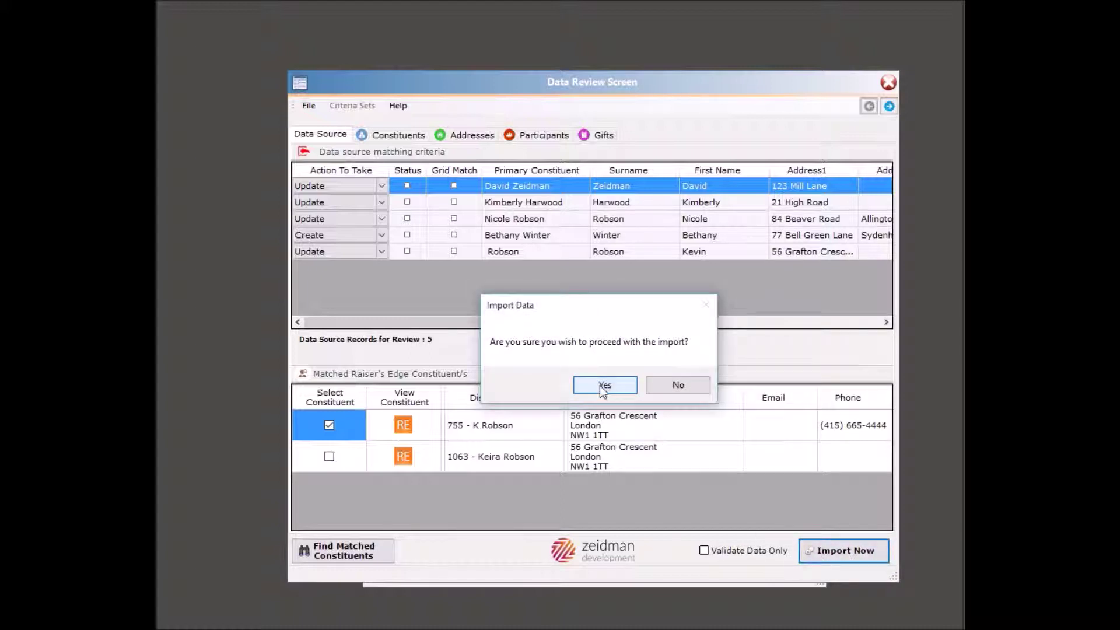
click(601, 386)
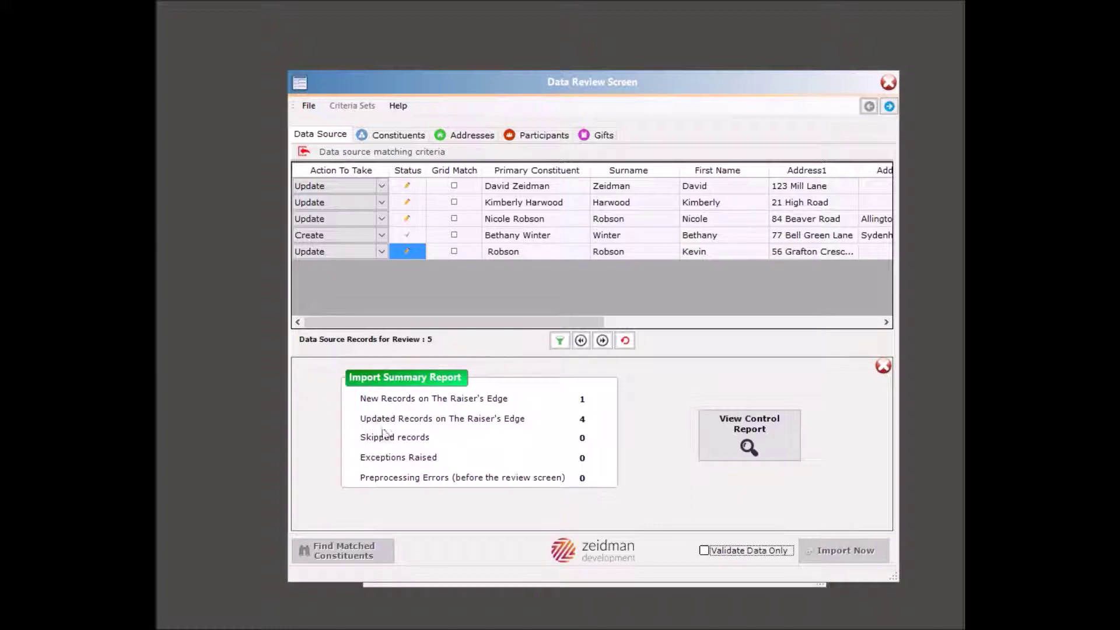
Step: Close the import summary, switch to The Raiser's Edge and open the constituent search
click(883, 365)
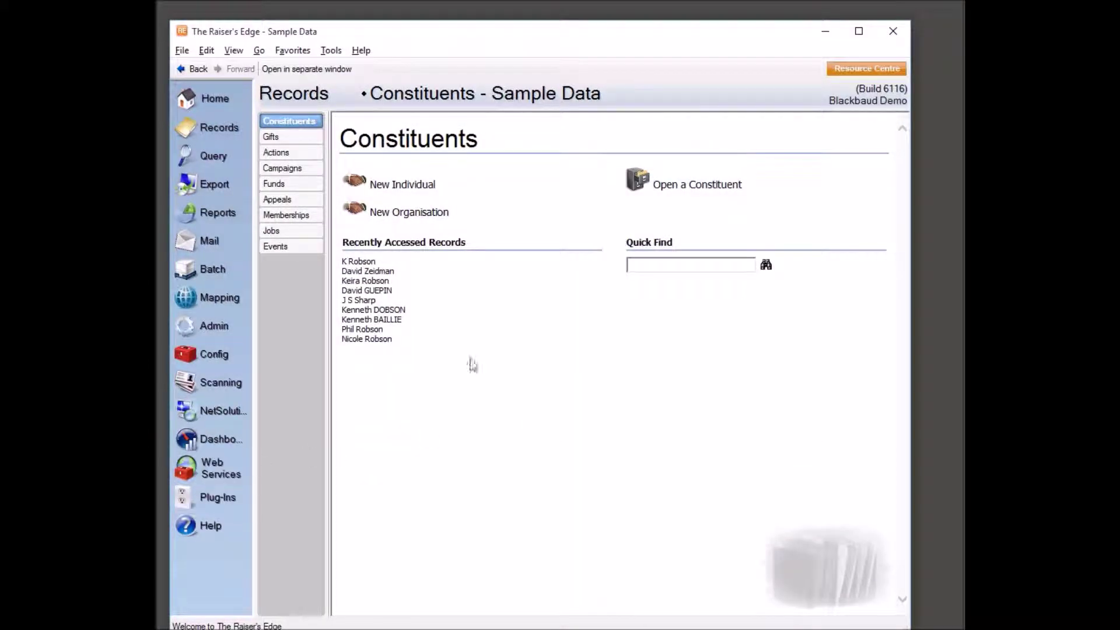
click(690, 187)
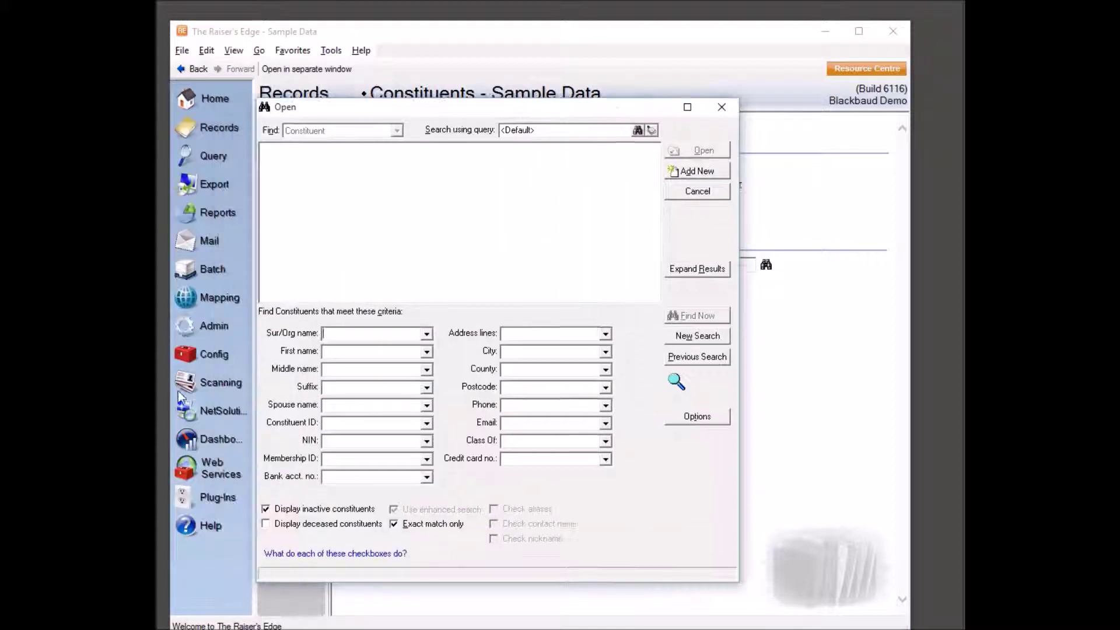
click(358, 351)
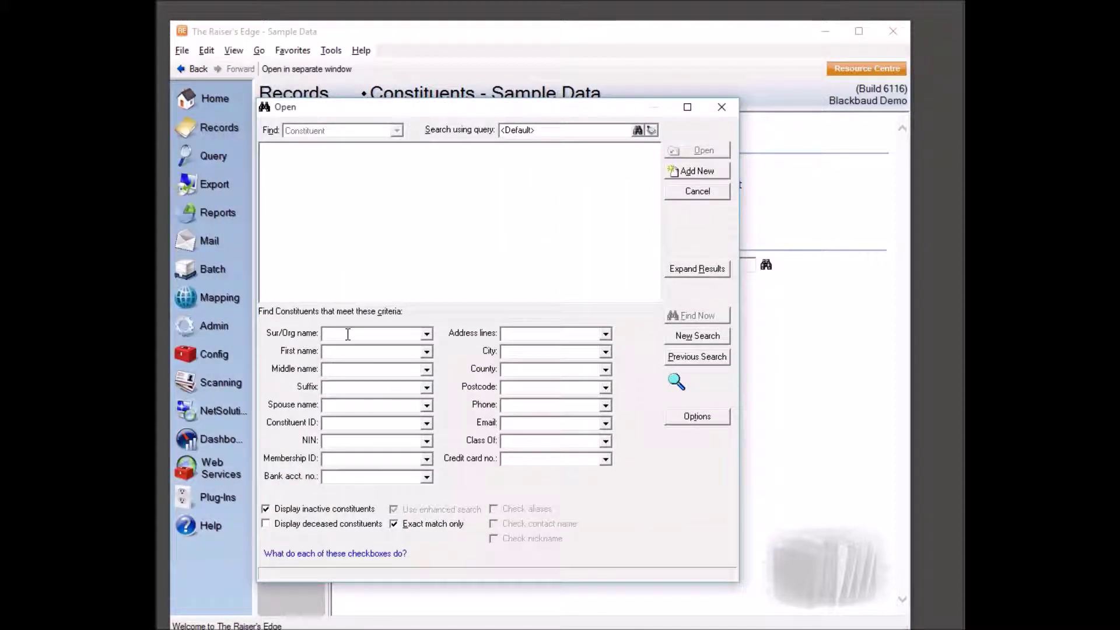
text(winter)
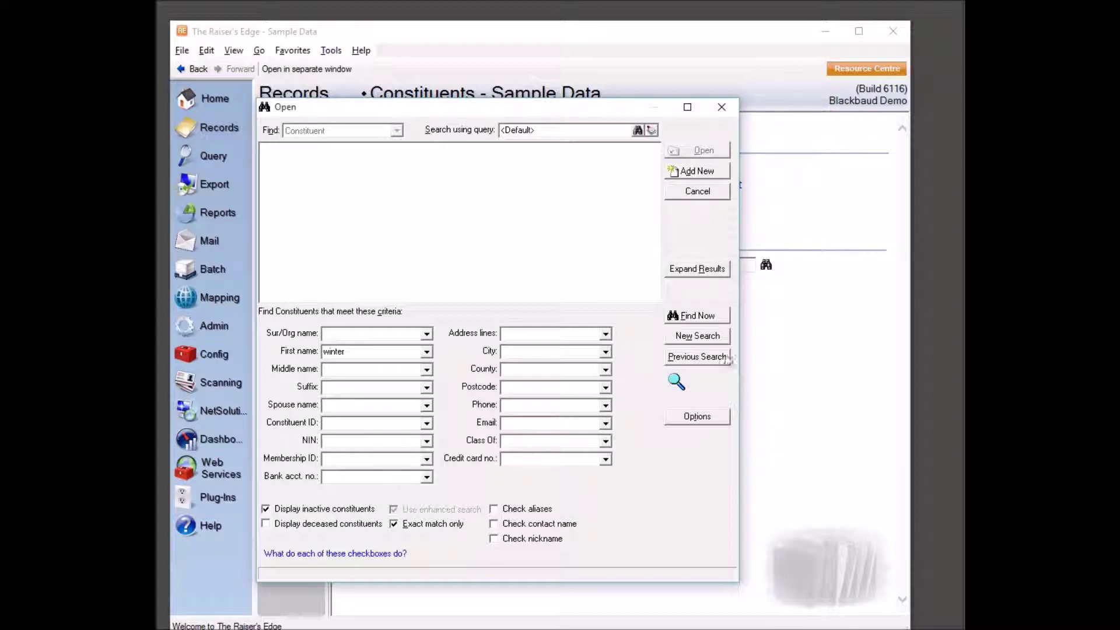
click(690, 315)
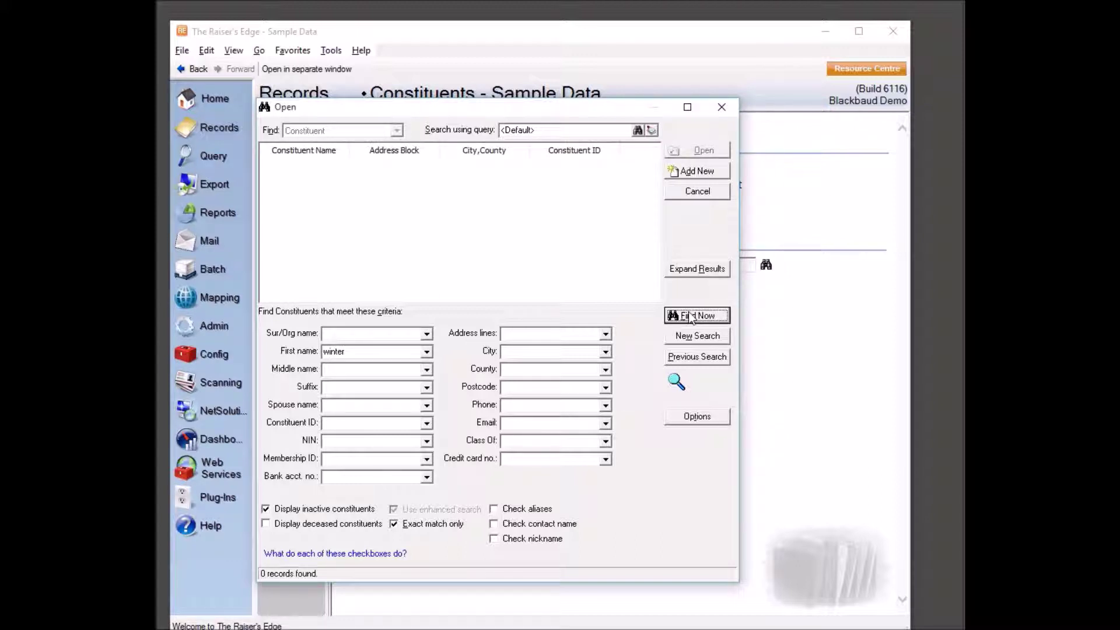
double_click(363, 350)
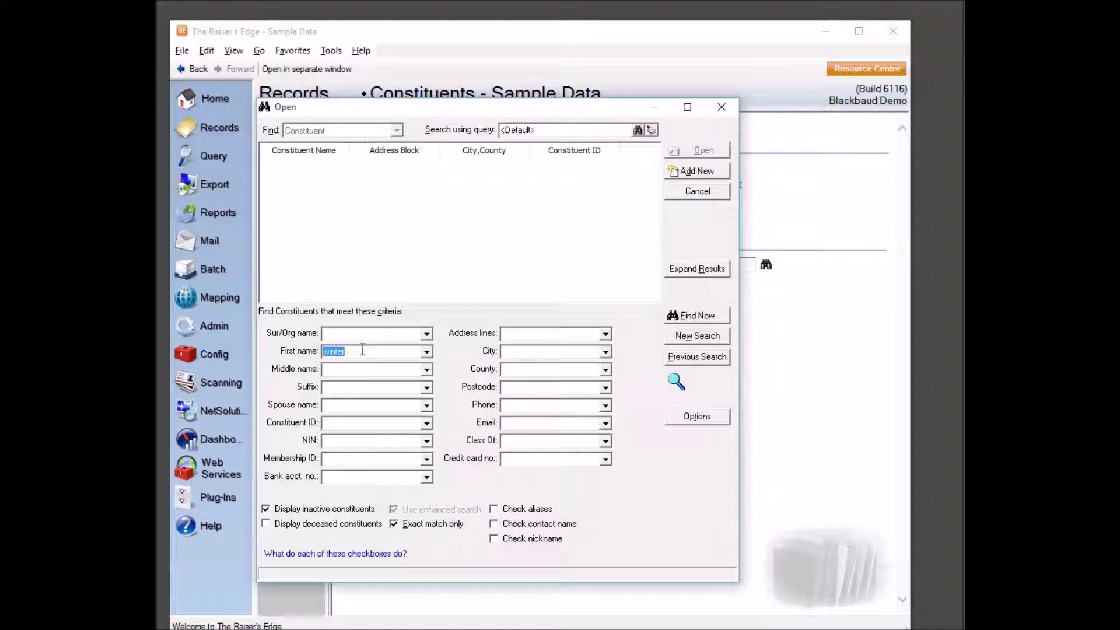
key(BackSpace)
Step: Search for the newly imported constituent by surname
click(337, 335)
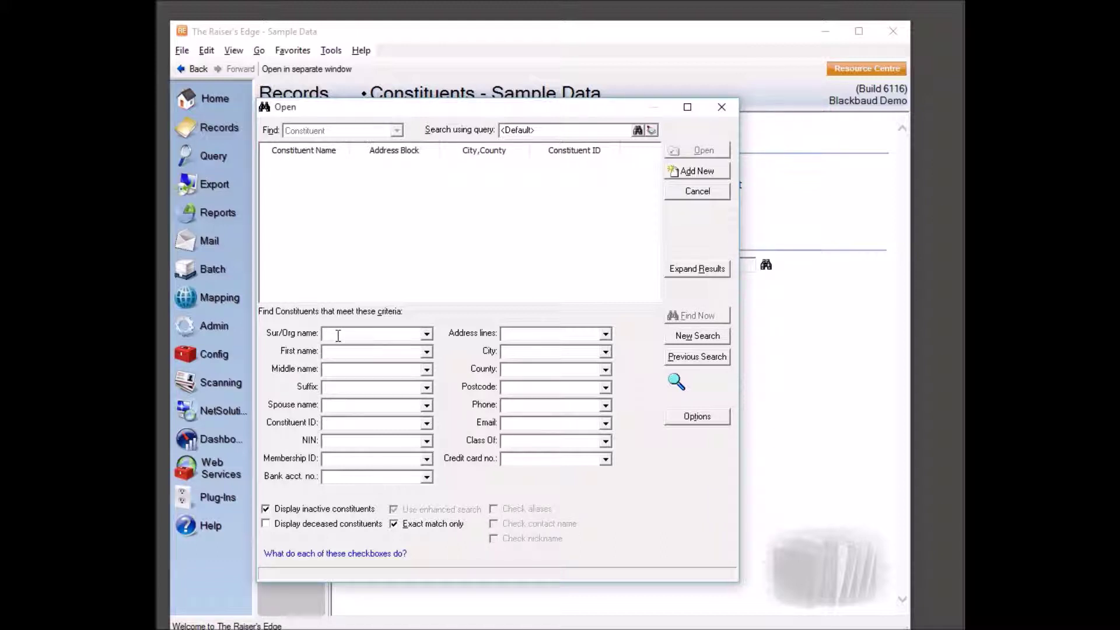
text(winter)
click(700, 319)
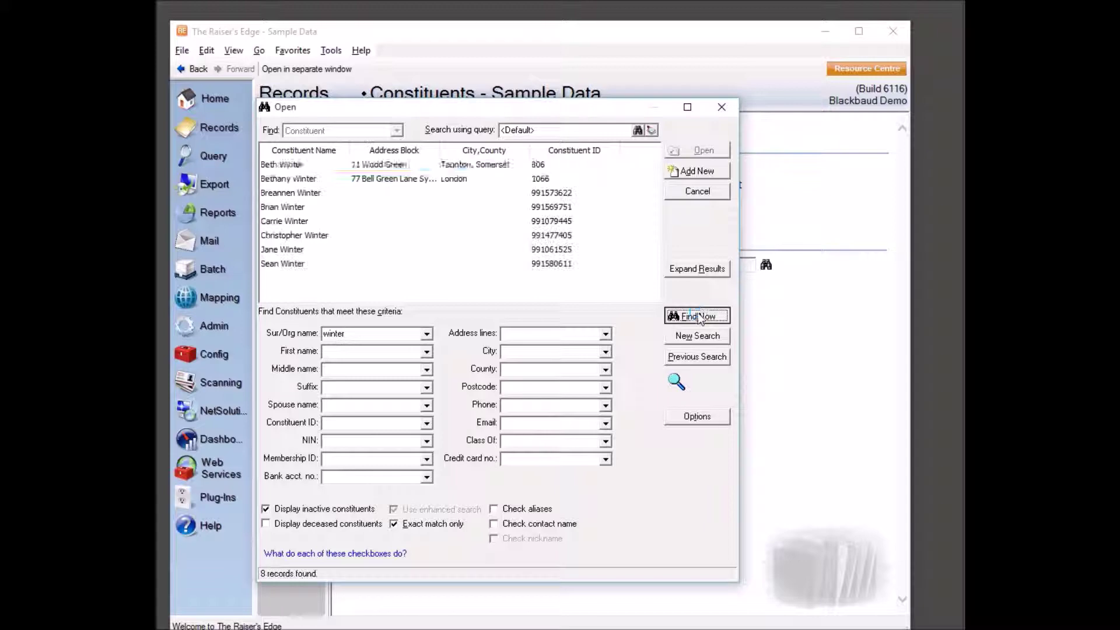
Step: Open the newly created London constituent's record and its event registration for The Importacular Ball
click(292, 178)
click(700, 151)
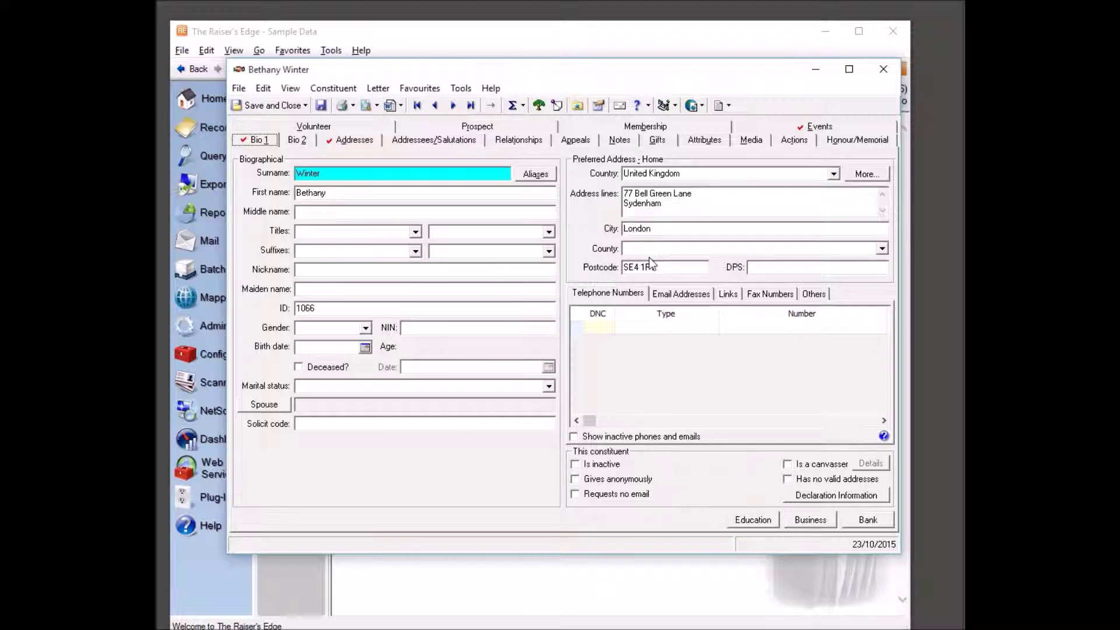
click(797, 130)
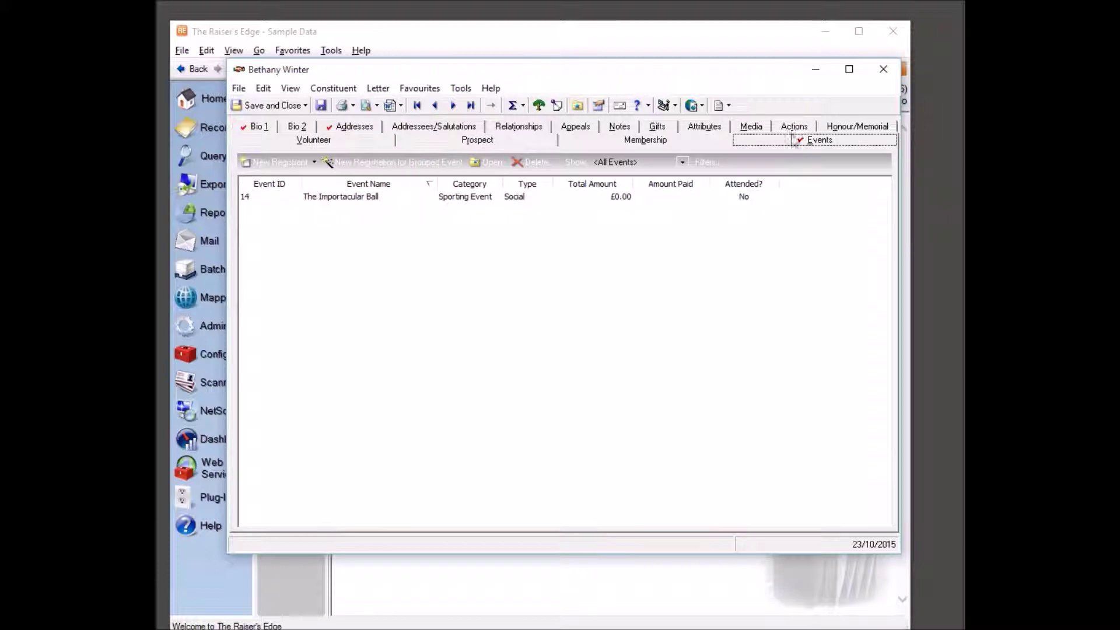
click(353, 197)
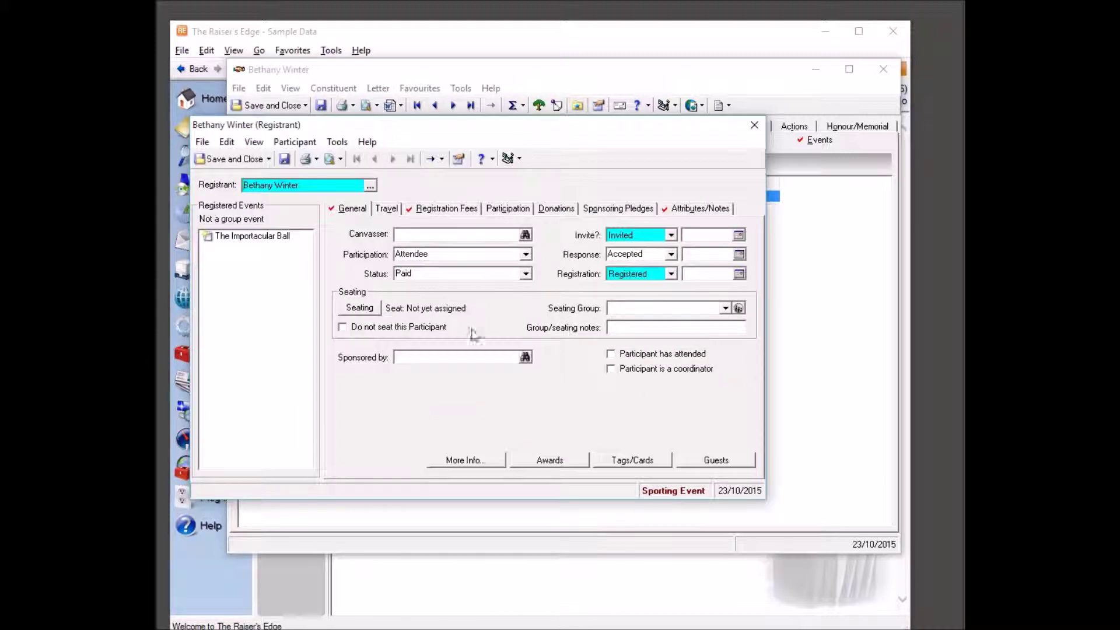
Step: Check the attributes and notes of the event registration, then close the registrant and constituent records
click(699, 209)
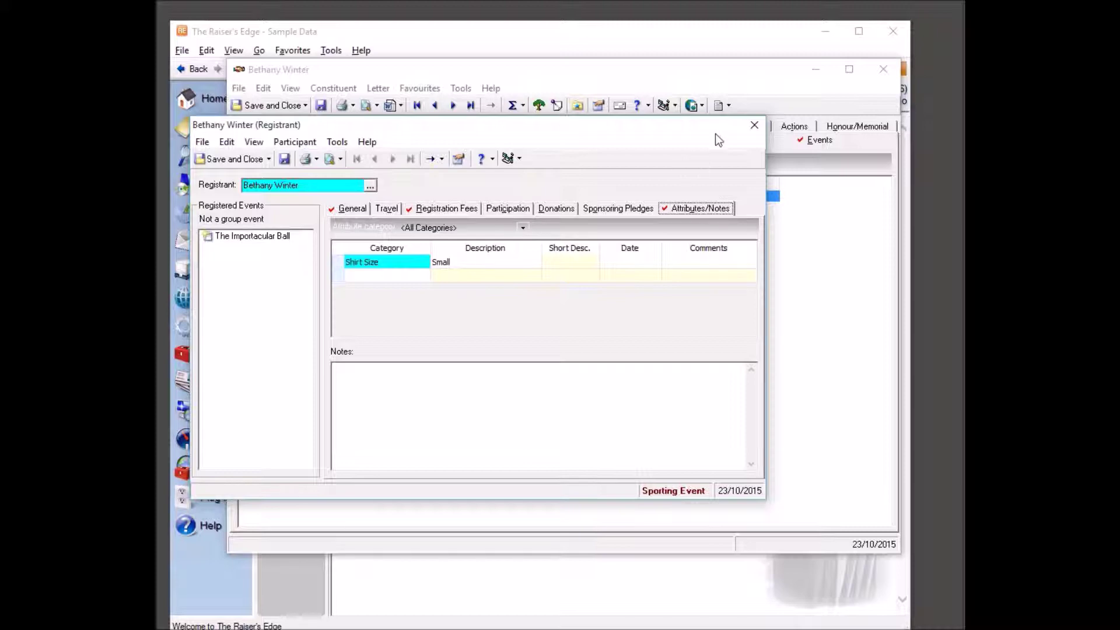
click(754, 124)
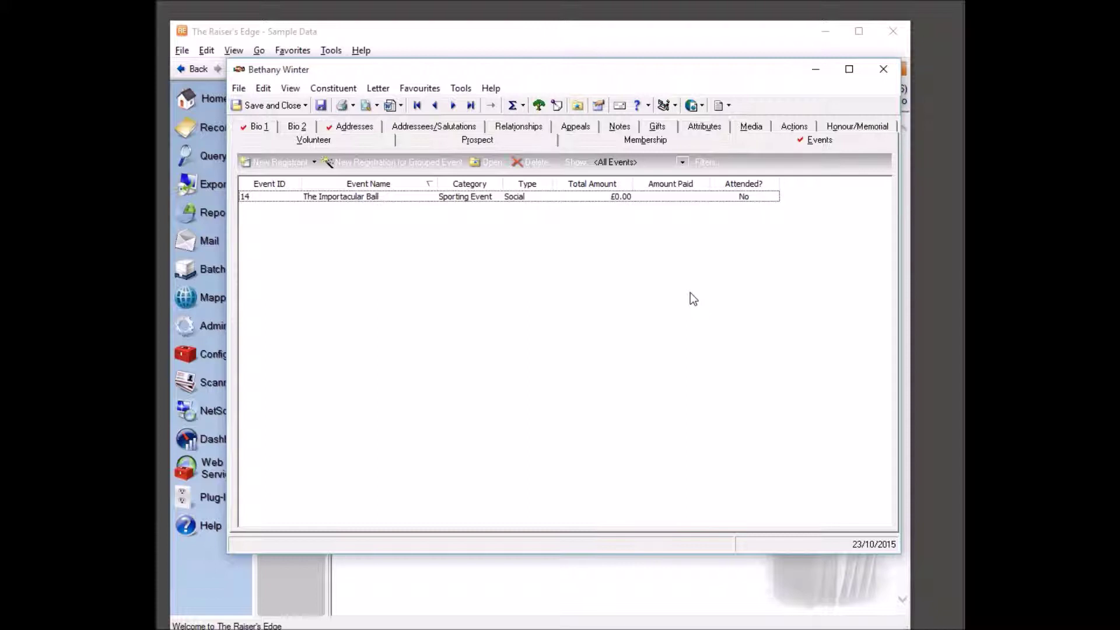
click(883, 70)
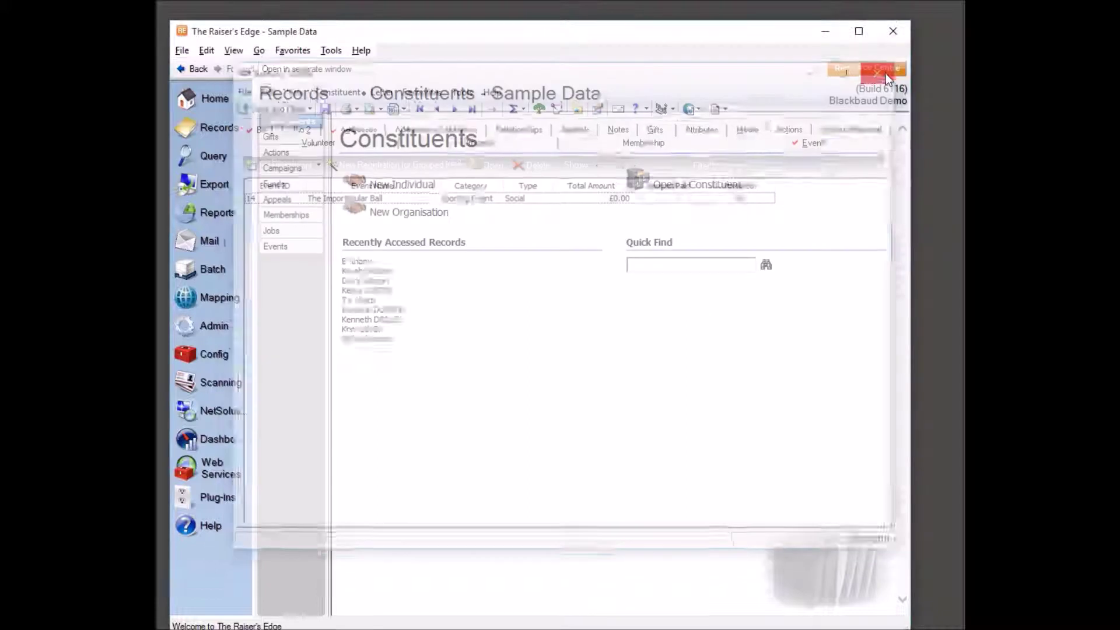
Step: Minimise The Raiser's Edge to return to Importacular, and close the data review and Eventbrite import windows
click(827, 33)
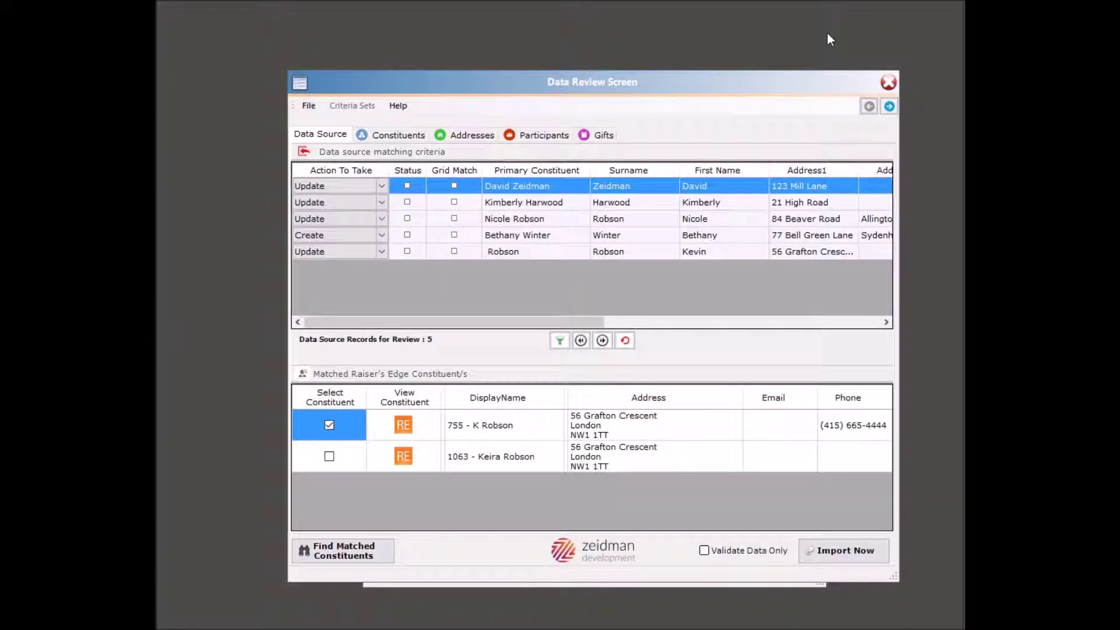
click(889, 84)
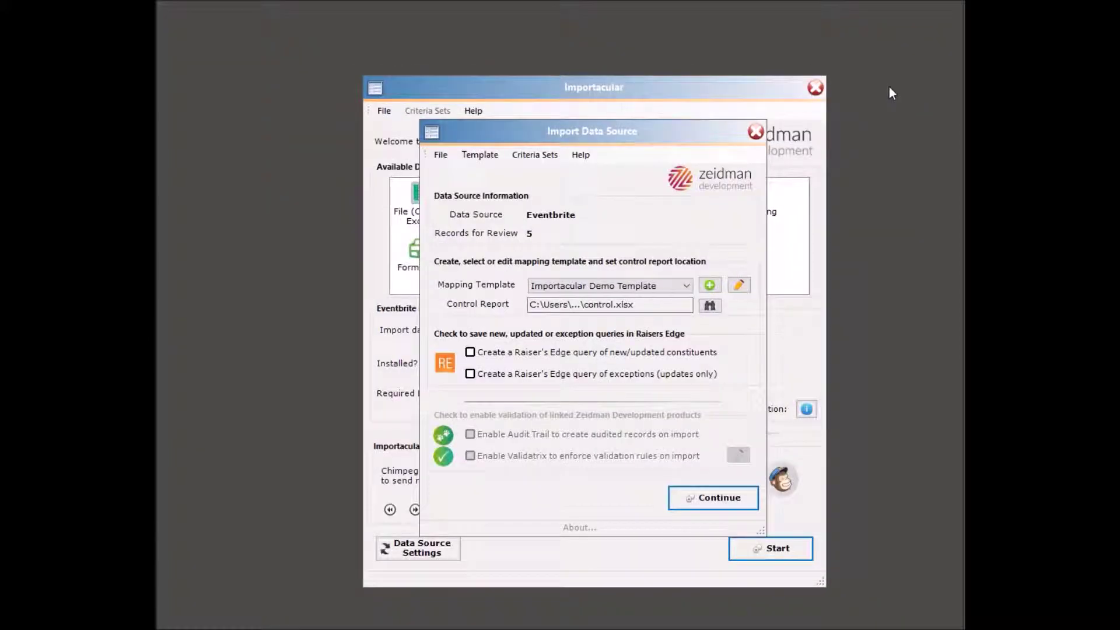
click(755, 131)
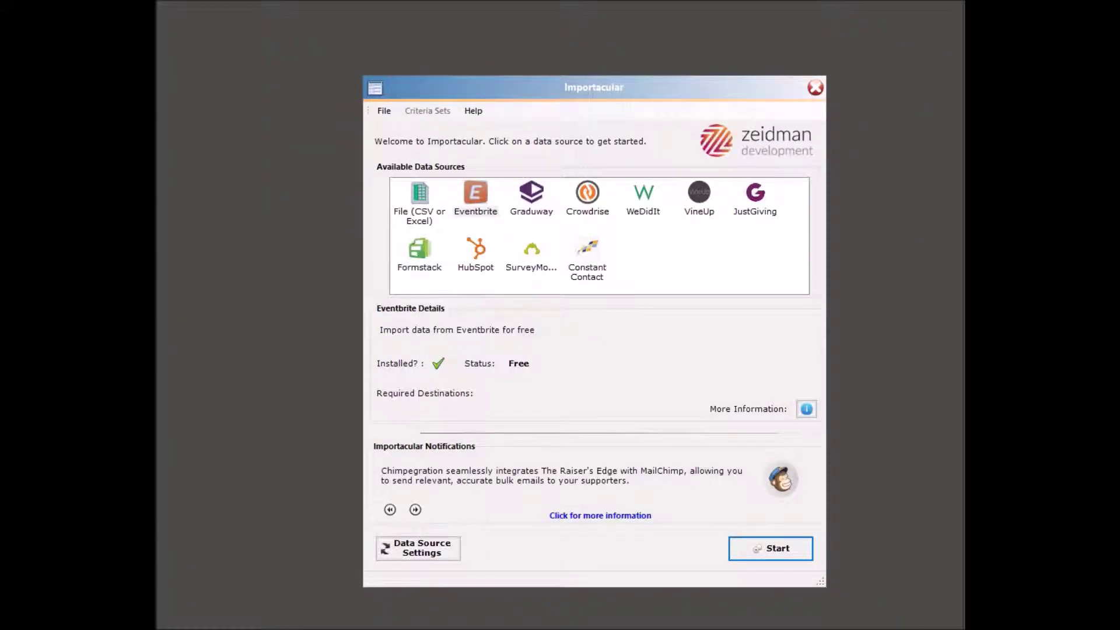